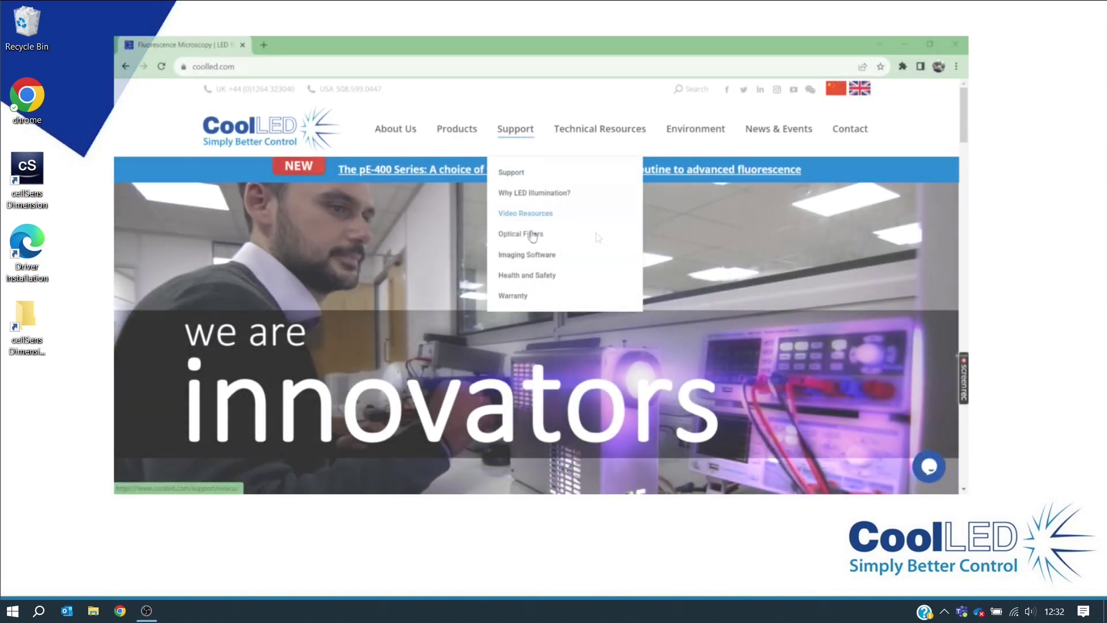
- Open the CoolLED Imaging Software support page and expand the CoolLED pE Driver section
{"action": "left_click", "coordinate": [553, 260]}
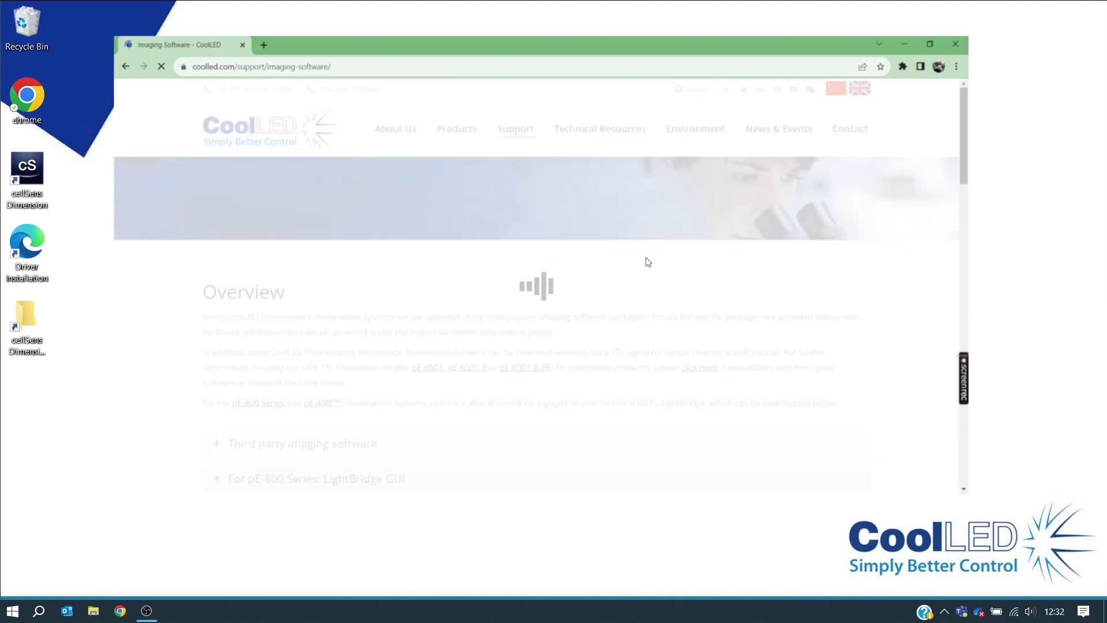
{"action": "scroll", "coordinate": [956, 235], "scroll_direction": "down", "scroll_amount": 5}
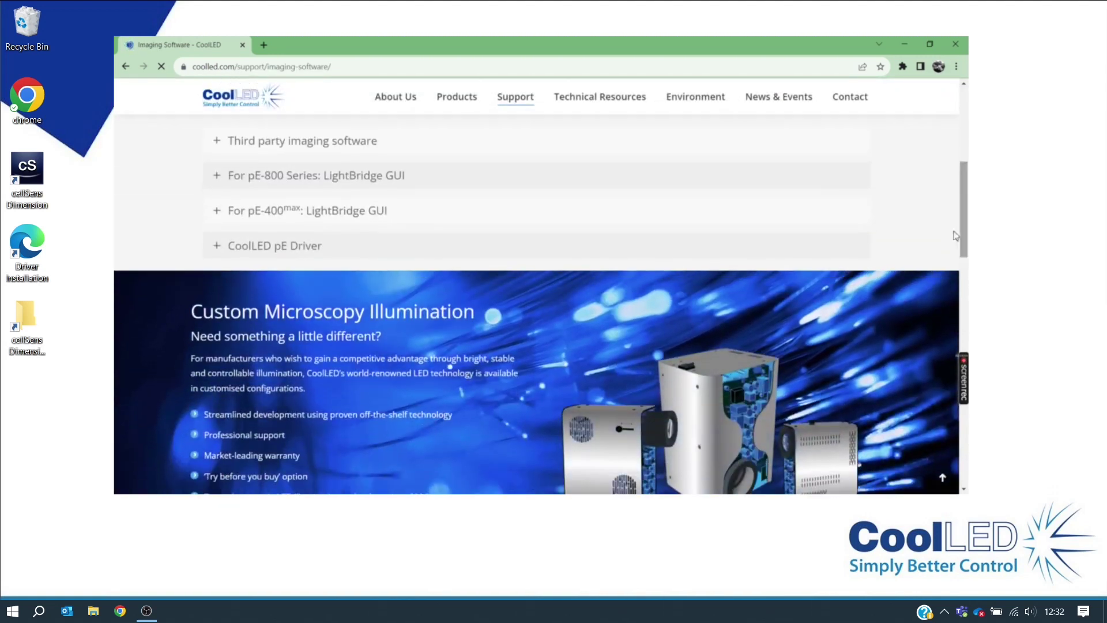
{"action": "left_click", "coordinate": [302, 252]}
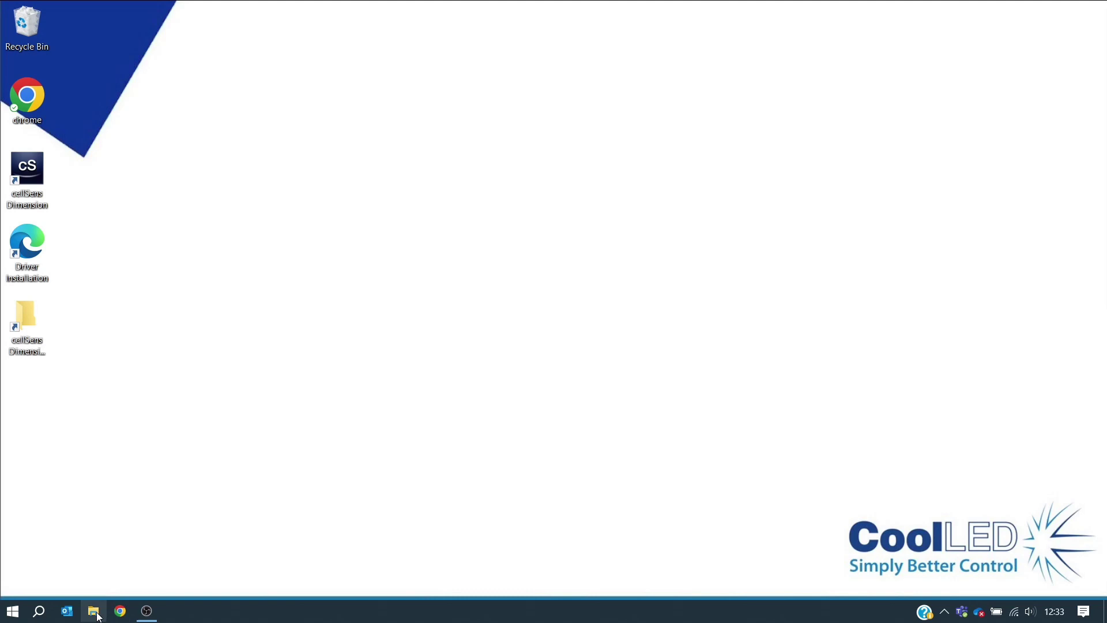
- Open the cellSens V4.2 build 28604 folder in File Explorer and run Setup.exe
{"action": "left_click", "coordinate": [98, 616]}
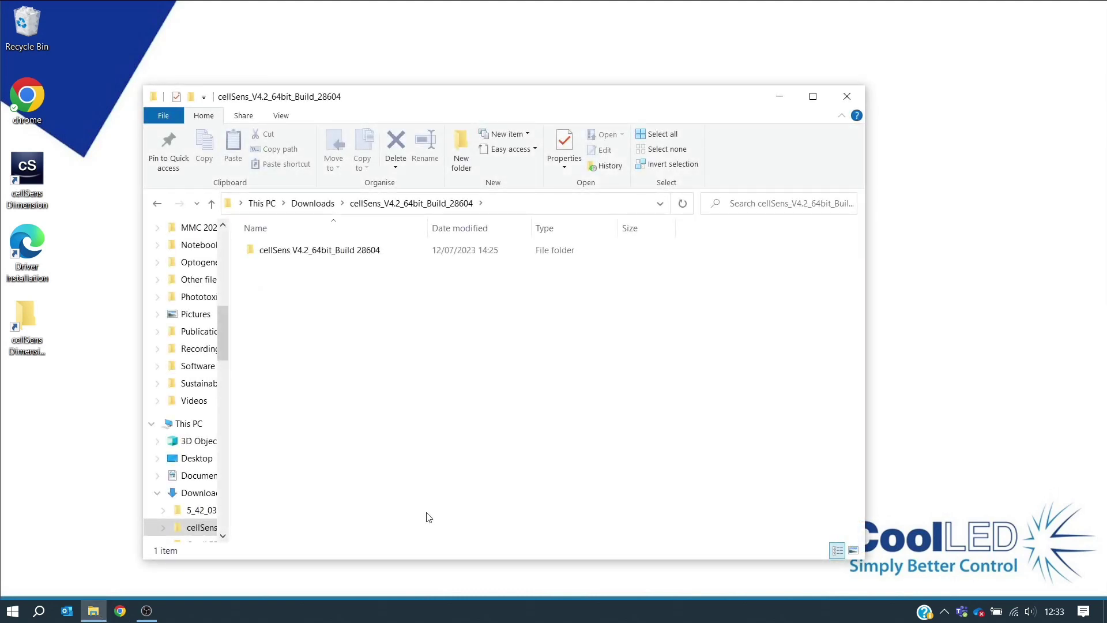
{"action": "double_click", "coordinate": [385, 250]}
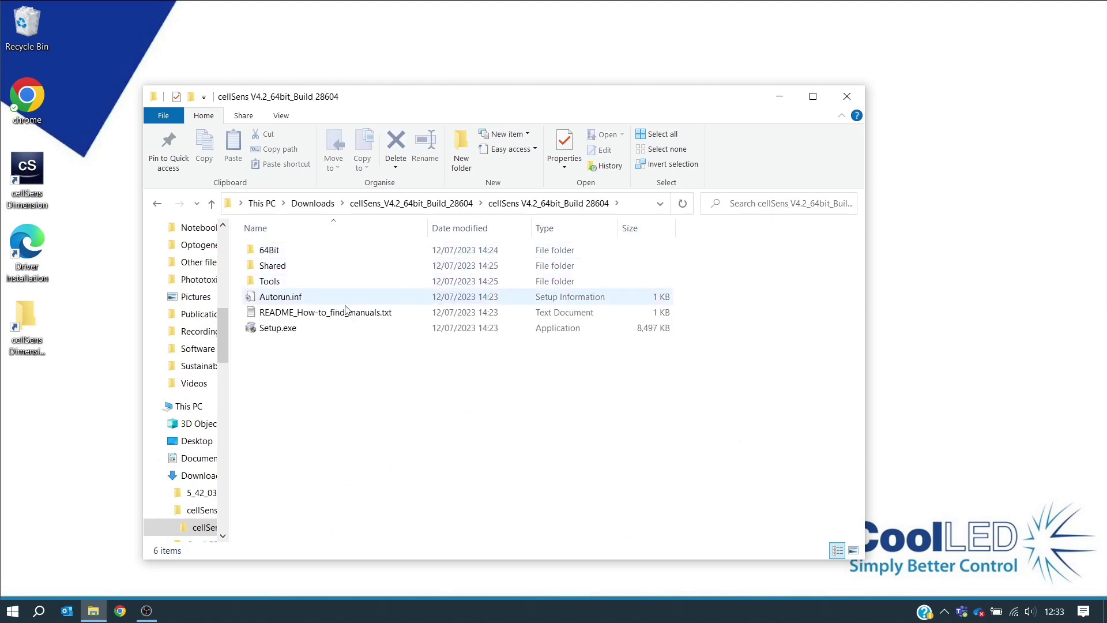
{"action": "double_click", "coordinate": [323, 329]}
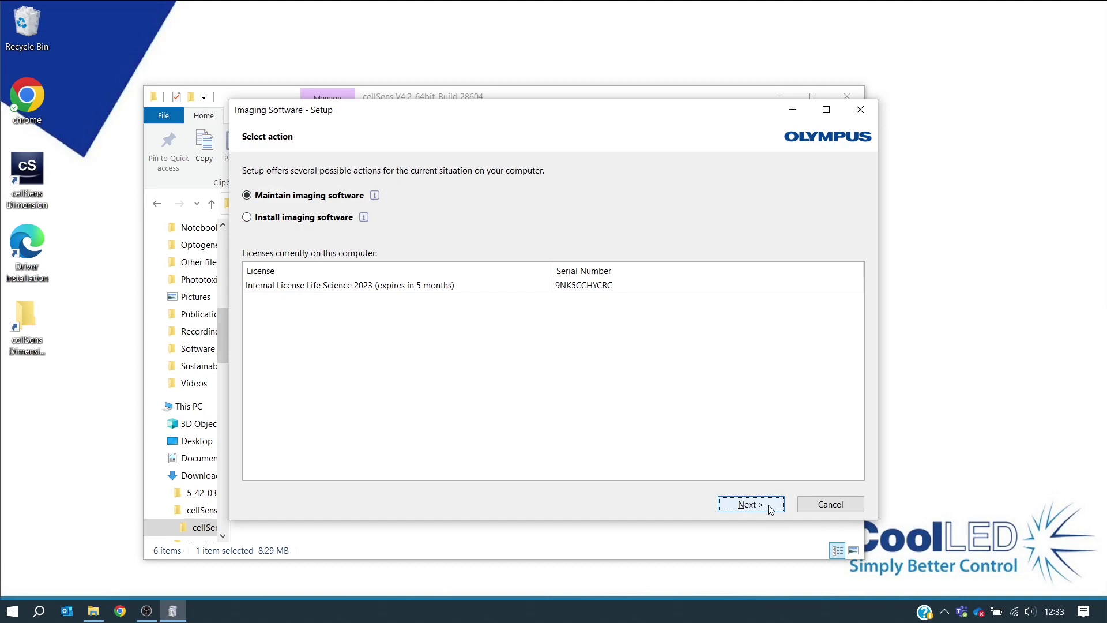
- Advance the installer past Select action, license keys and solutions without changes
{"action": "left_click", "coordinate": [750, 504]}
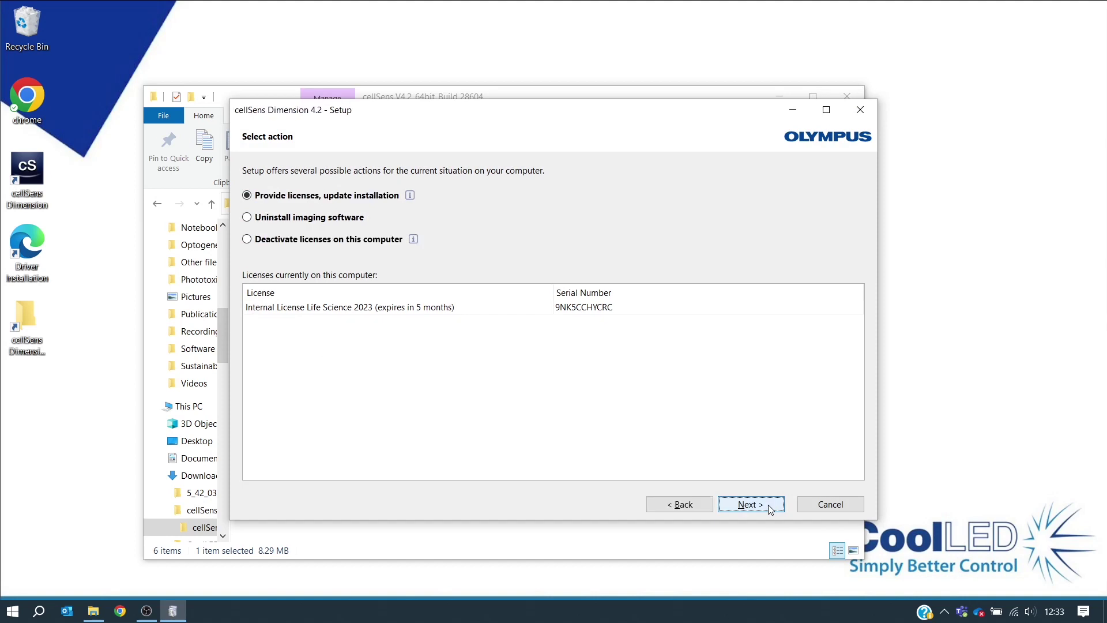
{"action": "left_click", "coordinate": [770, 508]}
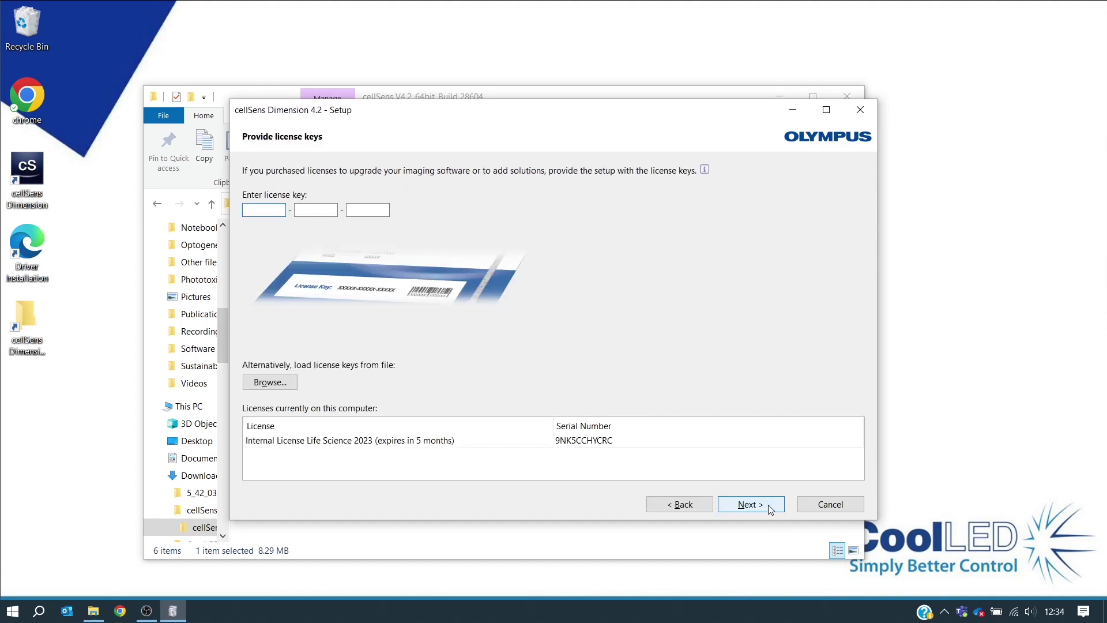
{"action": "left_click", "coordinate": [769, 508]}
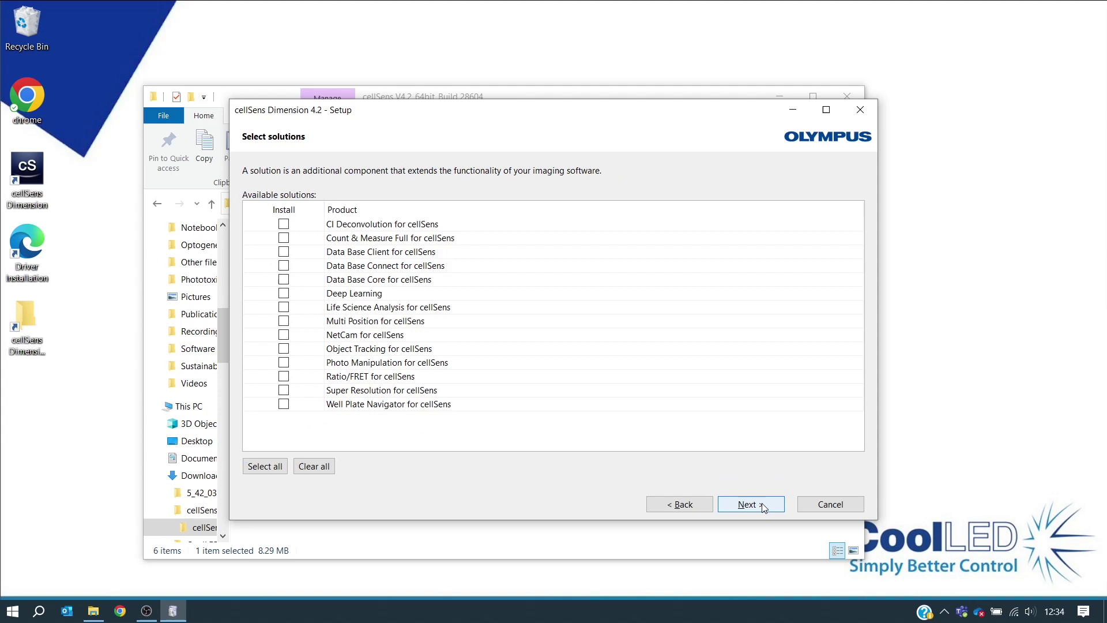
{"action": "left_click", "coordinate": [763, 504]}
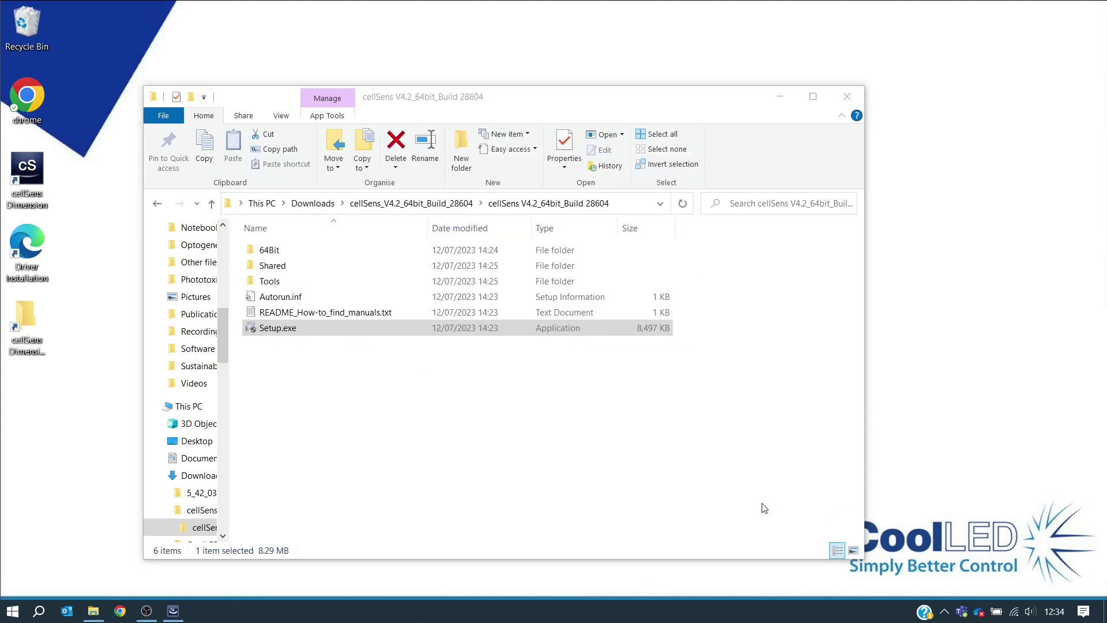
{"action": "left_click", "coordinate": [780, 97]}
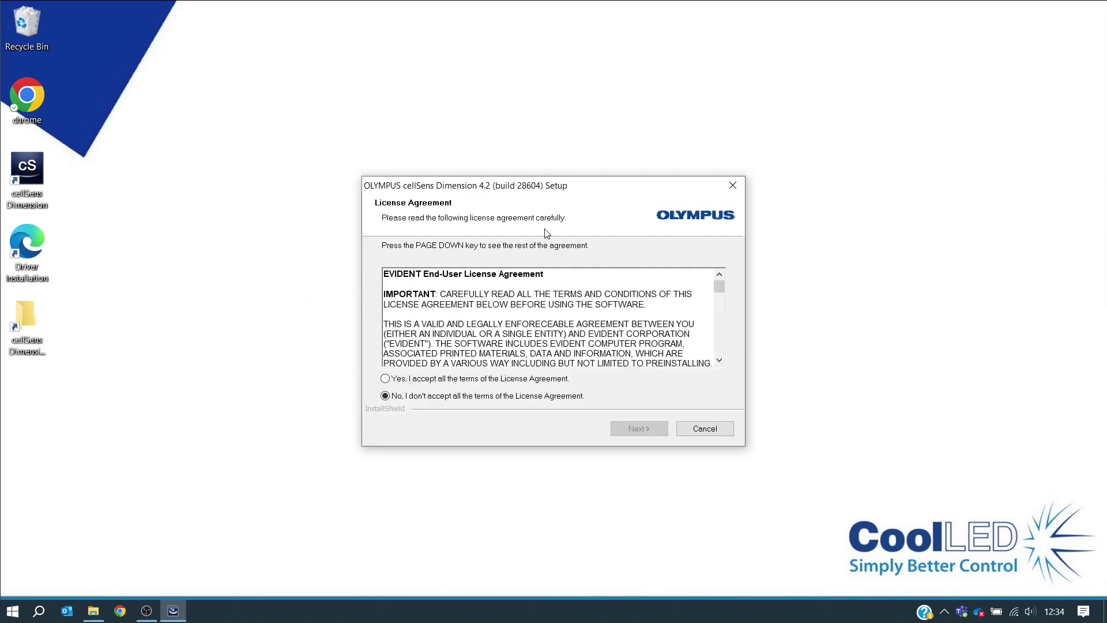
- Accept the license agreement and continue past the image source and controller pages
{"action": "left_click", "coordinate": [385, 379]}
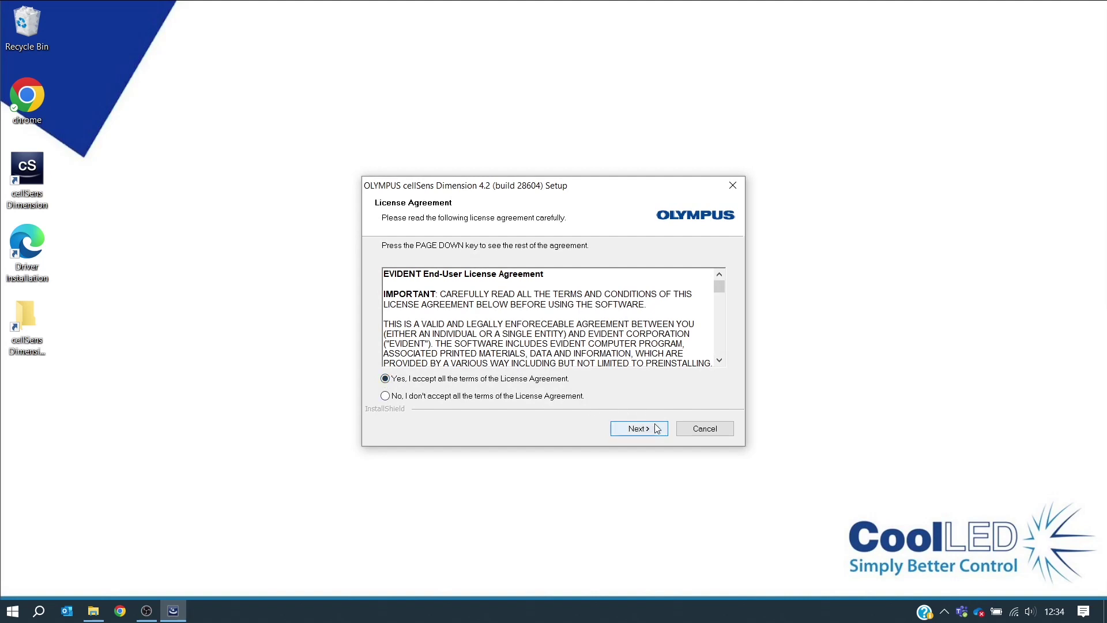
{"action": "left_click", "coordinate": [656, 429]}
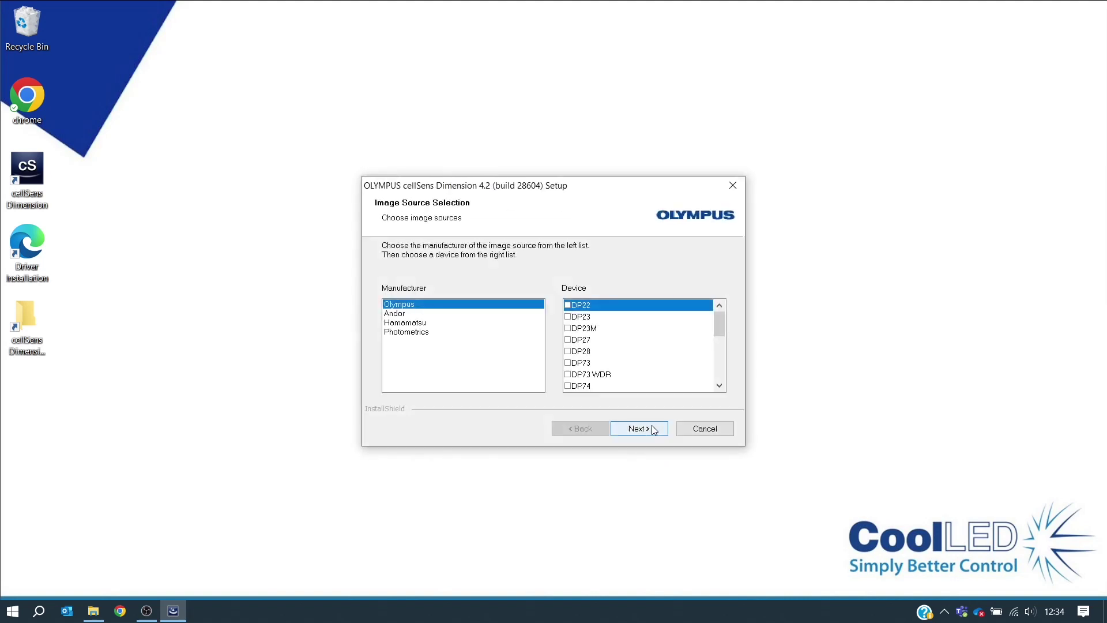
{"action": "left_click", "coordinate": [655, 430]}
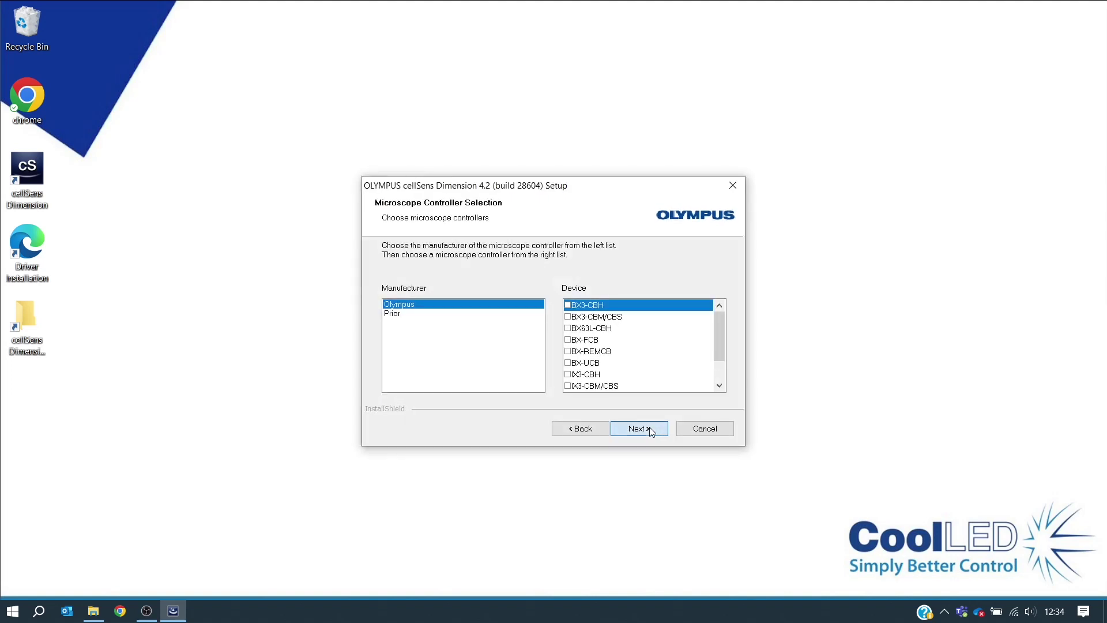
{"action": "left_click", "coordinate": [650, 428]}
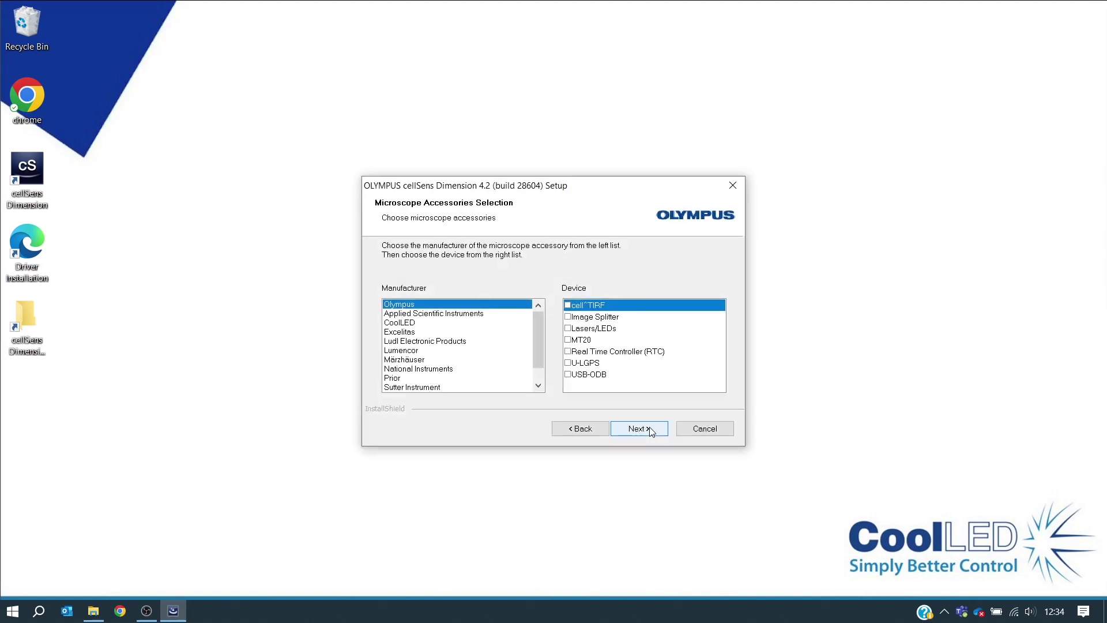
- Add the CoolLED pE-4000 and pE-800 accessories, keep desktop shortcuts, and start file copying
{"action": "left_click", "coordinate": [425, 323]}
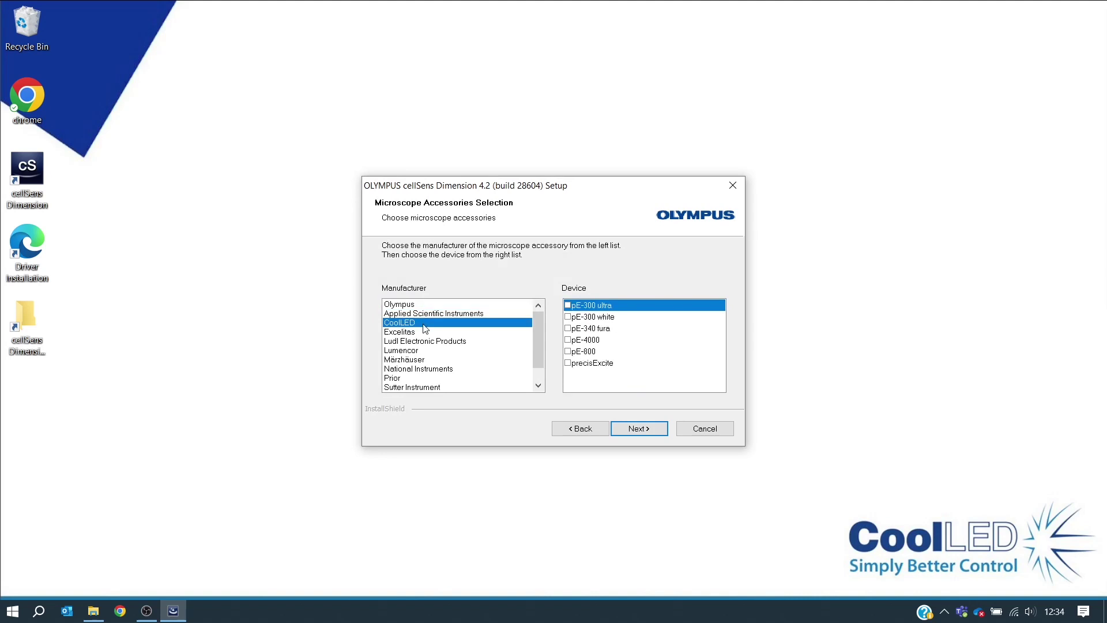
{"action": "left_click", "coordinate": [568, 340]}
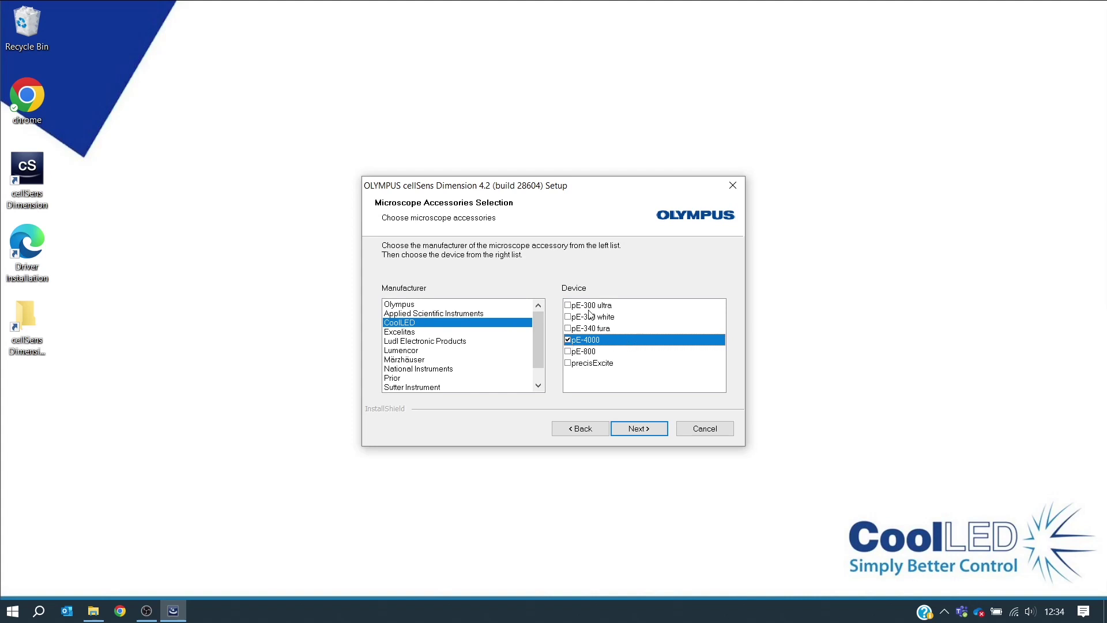
{"action": "left_click", "coordinate": [568, 352]}
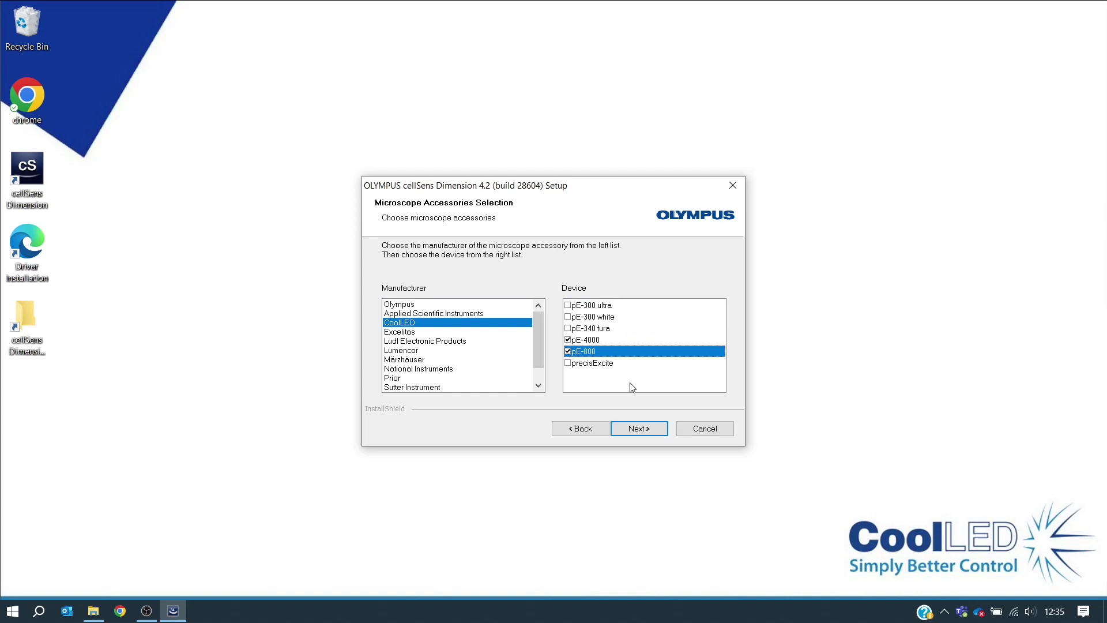
{"action": "left_click", "coordinate": [643, 435]}
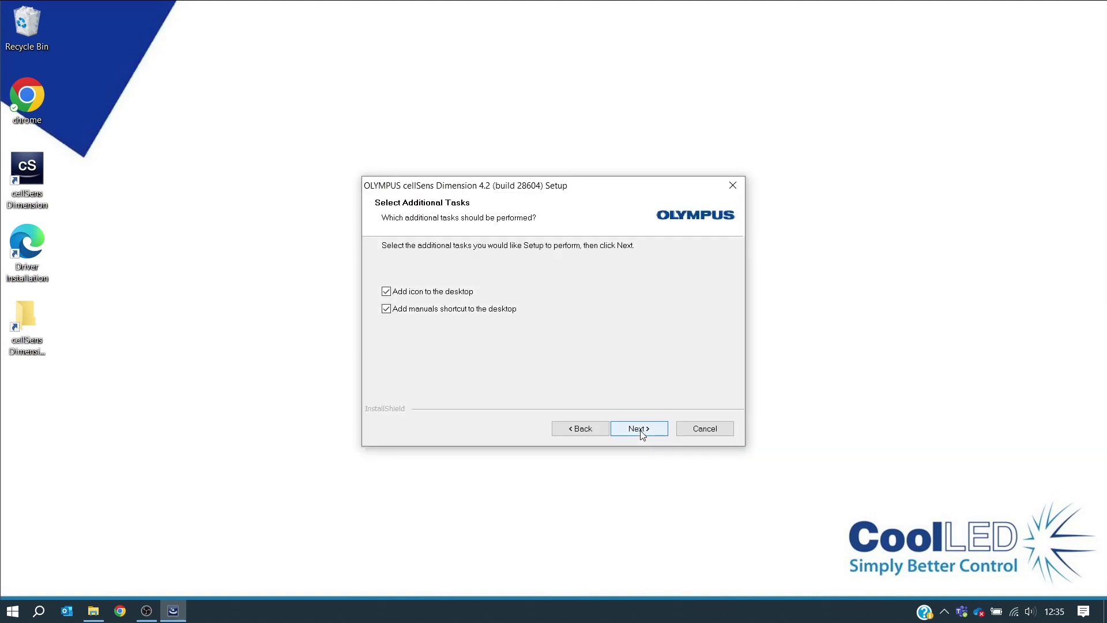
{"action": "left_click", "coordinate": [643, 435]}
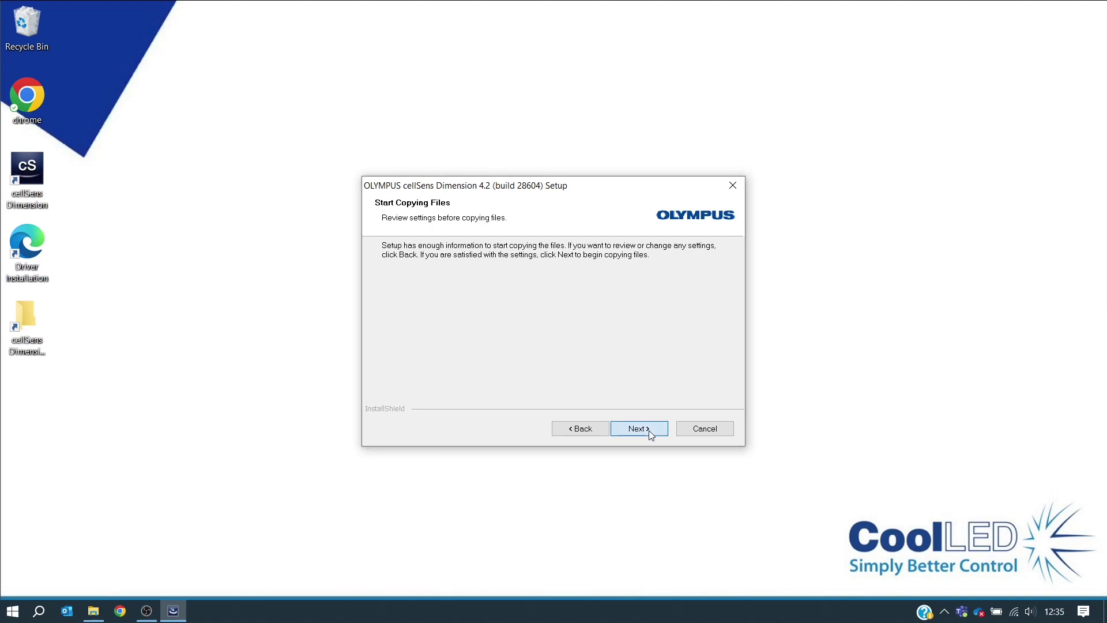
{"action": "left_click", "coordinate": [649, 430]}
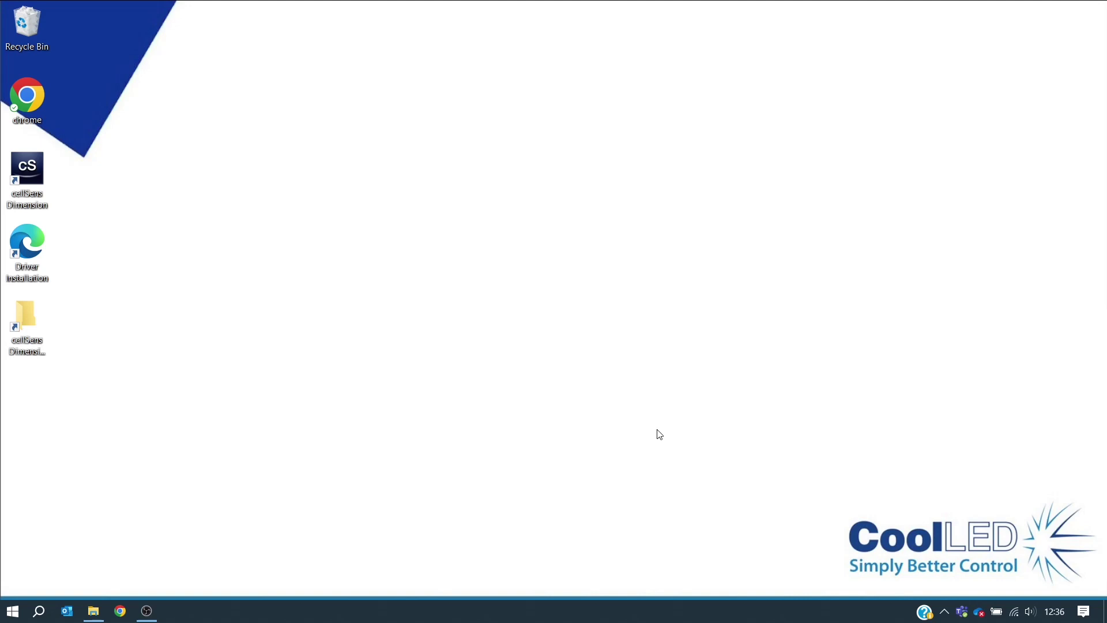
- Launch cellSens Dimension from its desktop shortcut once installation completes
{"action": "double_click", "coordinate": [33, 184]}
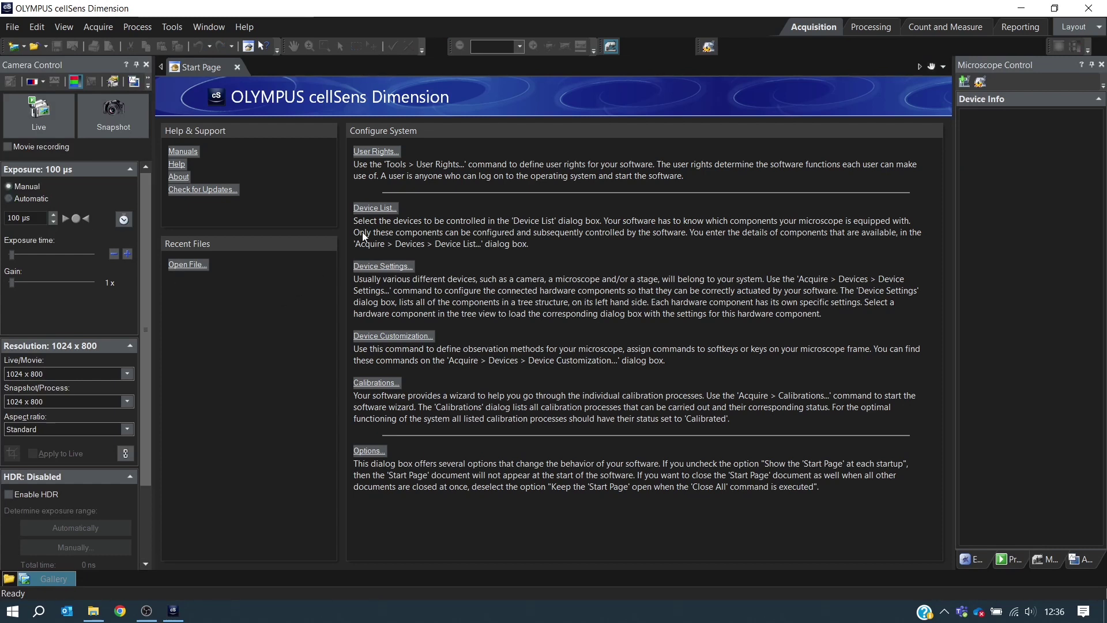
- In the Device List, set the microscope frame to Manual Microscope
{"action": "left_click", "coordinate": [379, 211]}
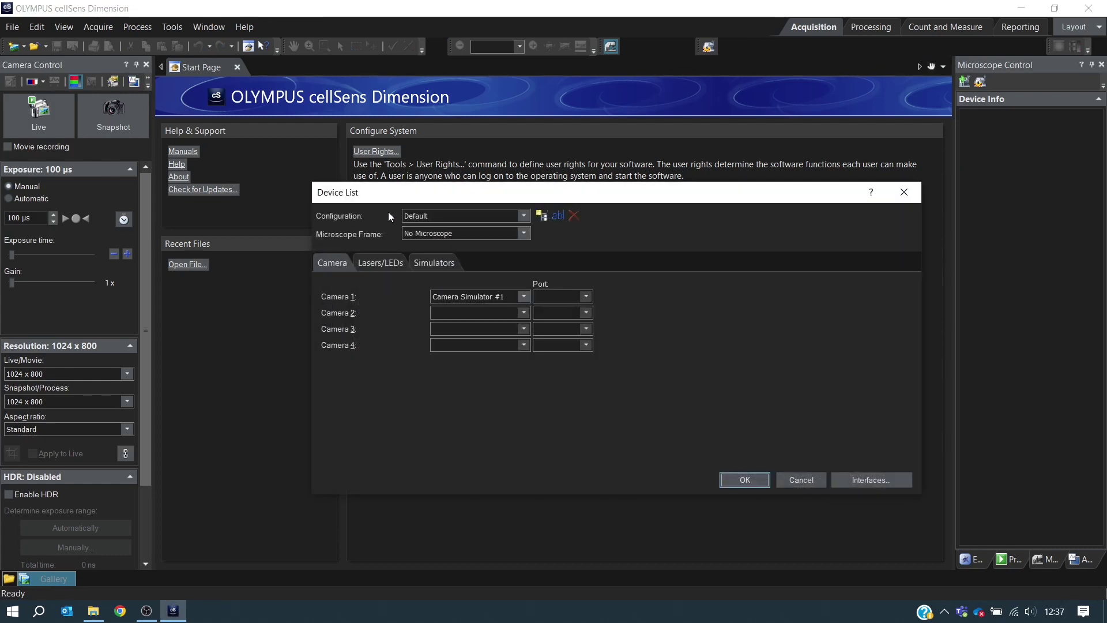
{"action": "left_click", "coordinate": [465, 232]}
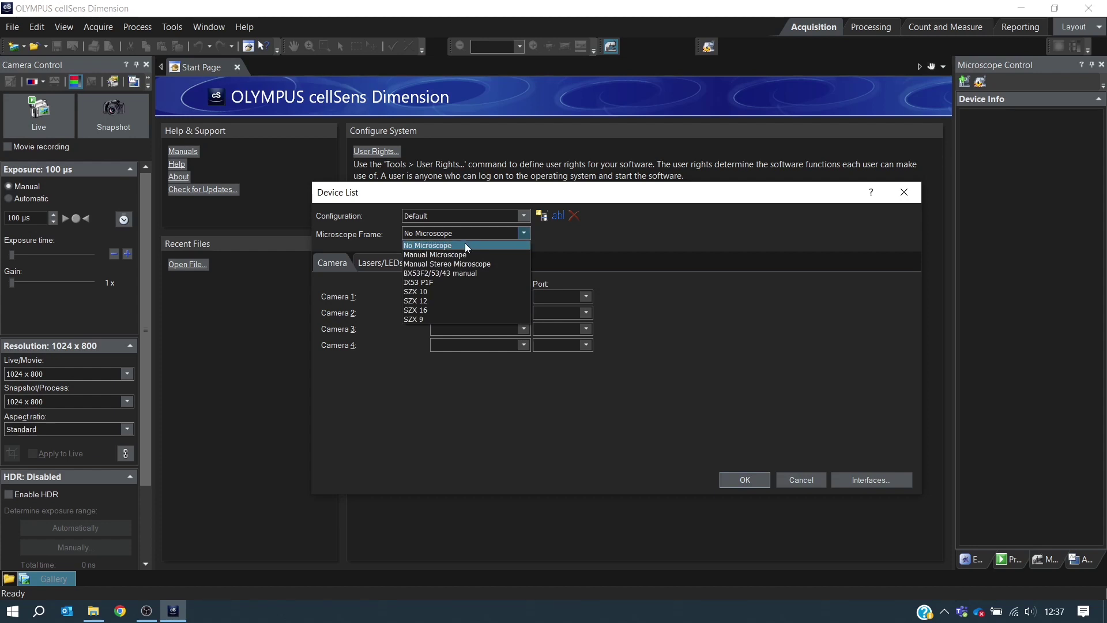
{"action": "left_click", "coordinate": [469, 255]}
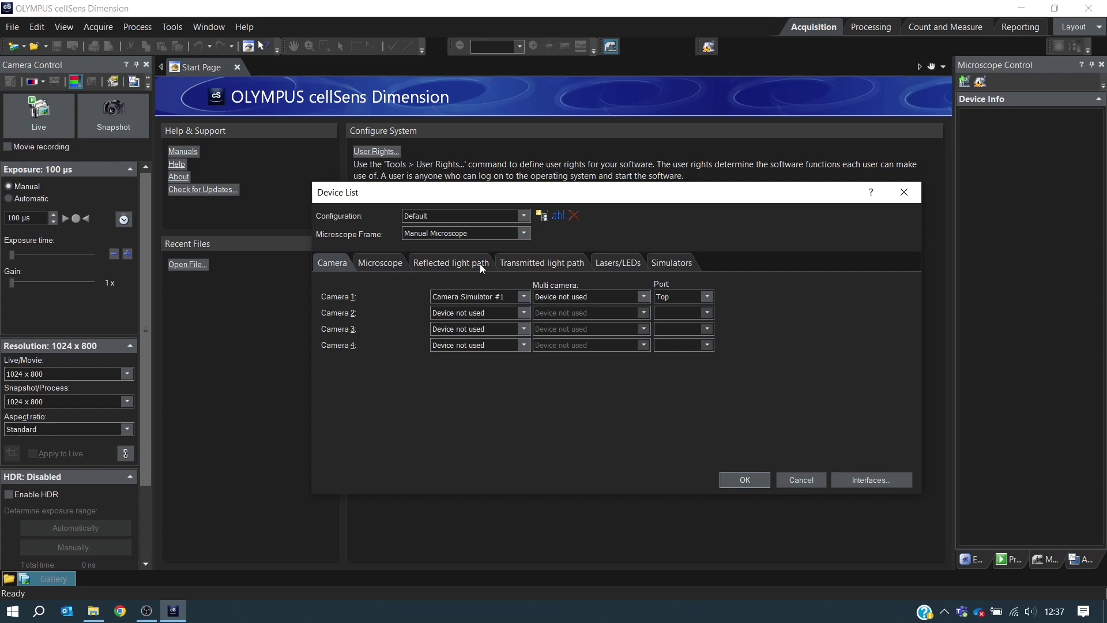
- Set the reflected light path lamp to CoolLED pE-4000 and shutter to its virtual shutter
{"action": "left_click", "coordinate": [480, 264]}
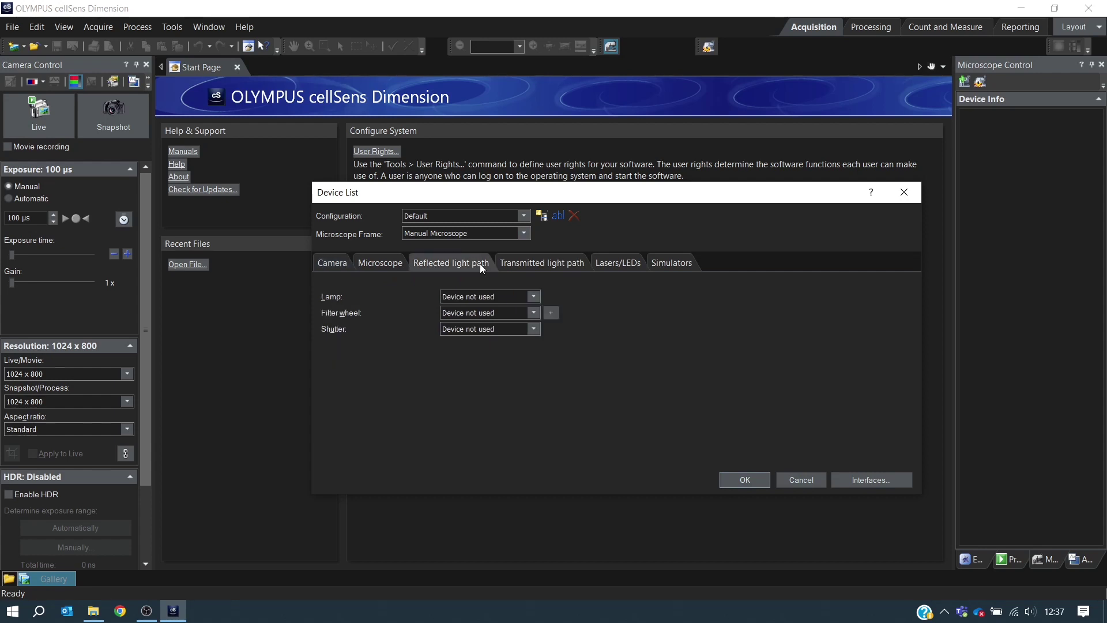
{"action": "left_click", "coordinate": [534, 297]}
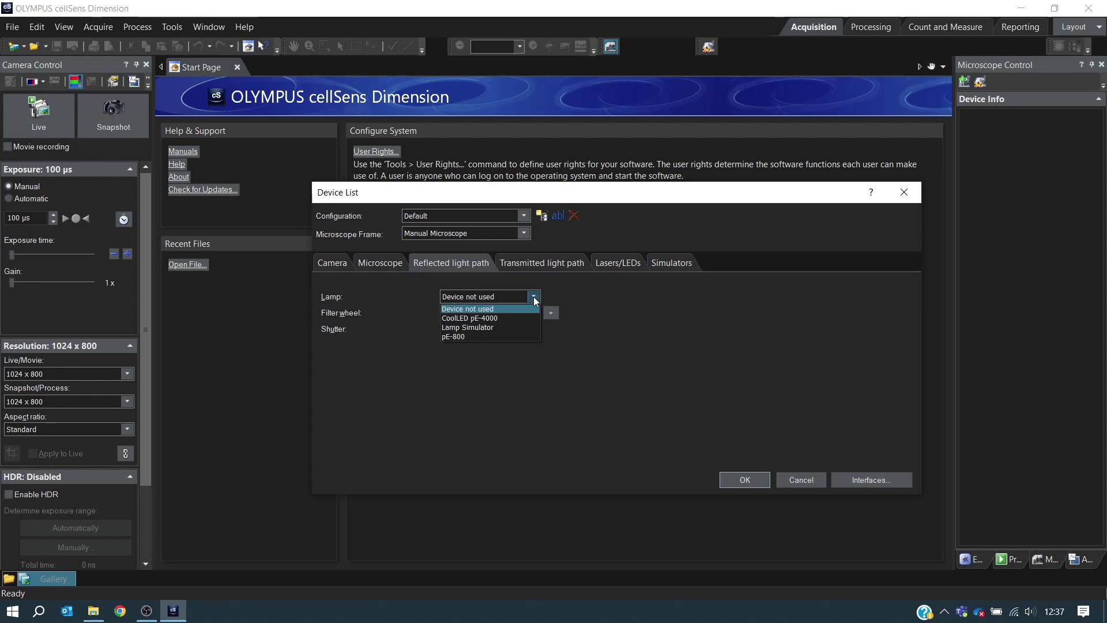
{"action": "left_click", "coordinate": [514, 318]}
{"action": "left_click", "coordinate": [532, 330]}
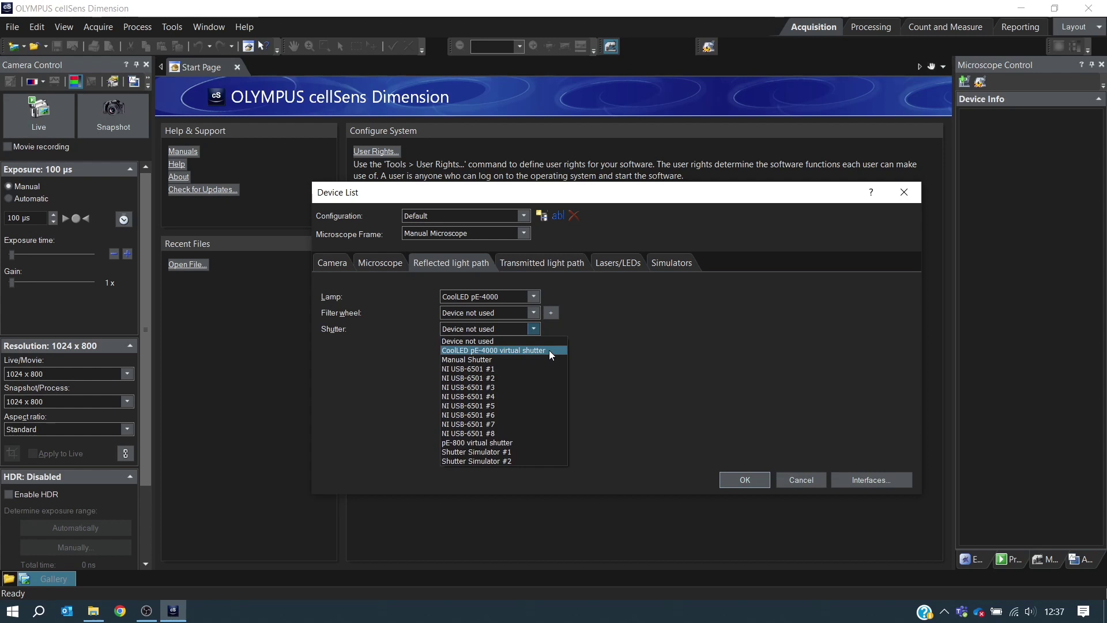
{"action": "left_click", "coordinate": [550, 350]}
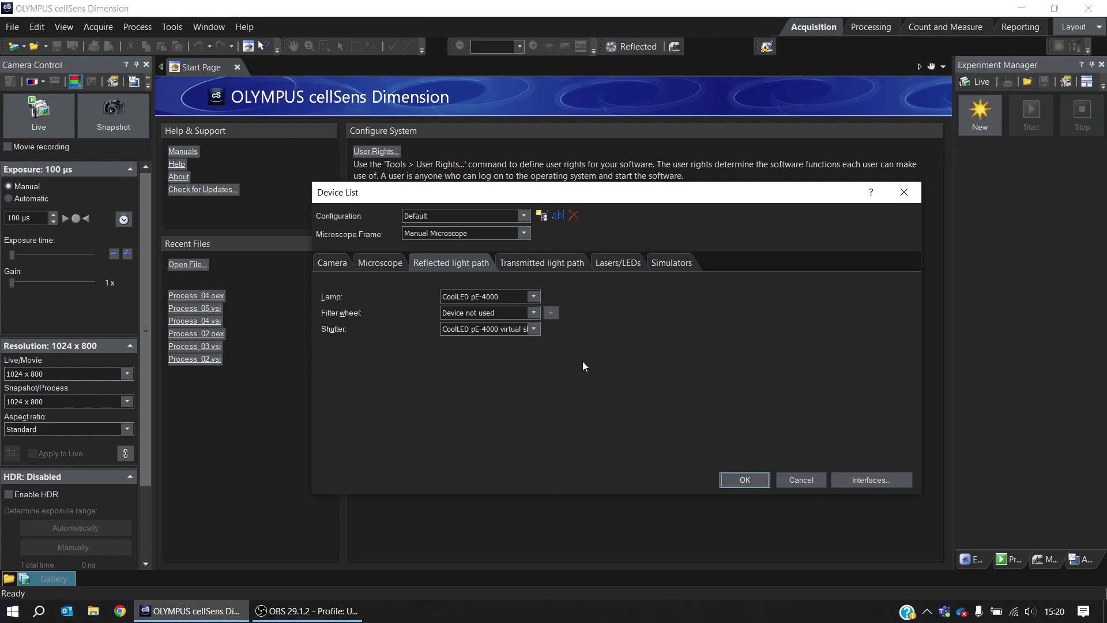
- Review the device COM port interfaces, then apply the device list to initialise devices
{"action": "left_click", "coordinate": [842, 480]}
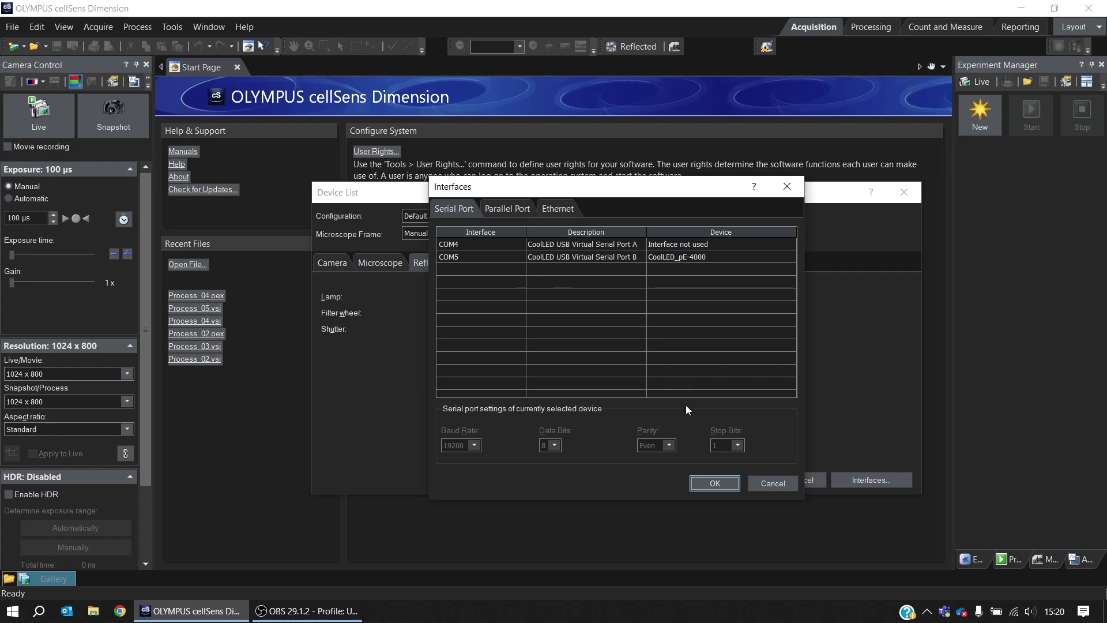
{"action": "left_click", "coordinate": [733, 484]}
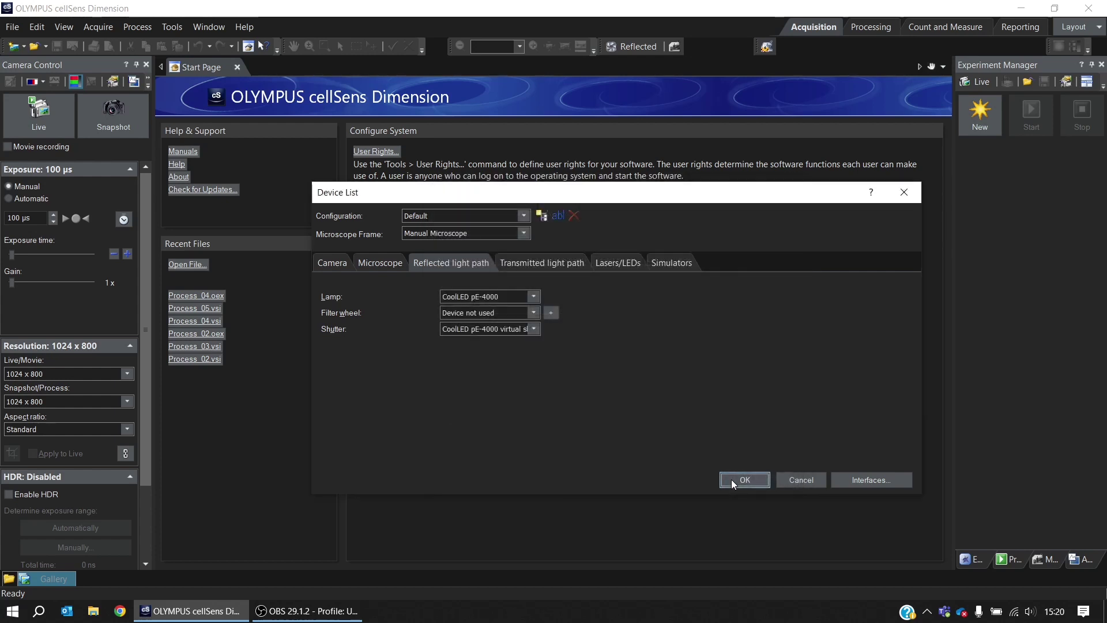
{"action": "left_click", "coordinate": [763, 486]}
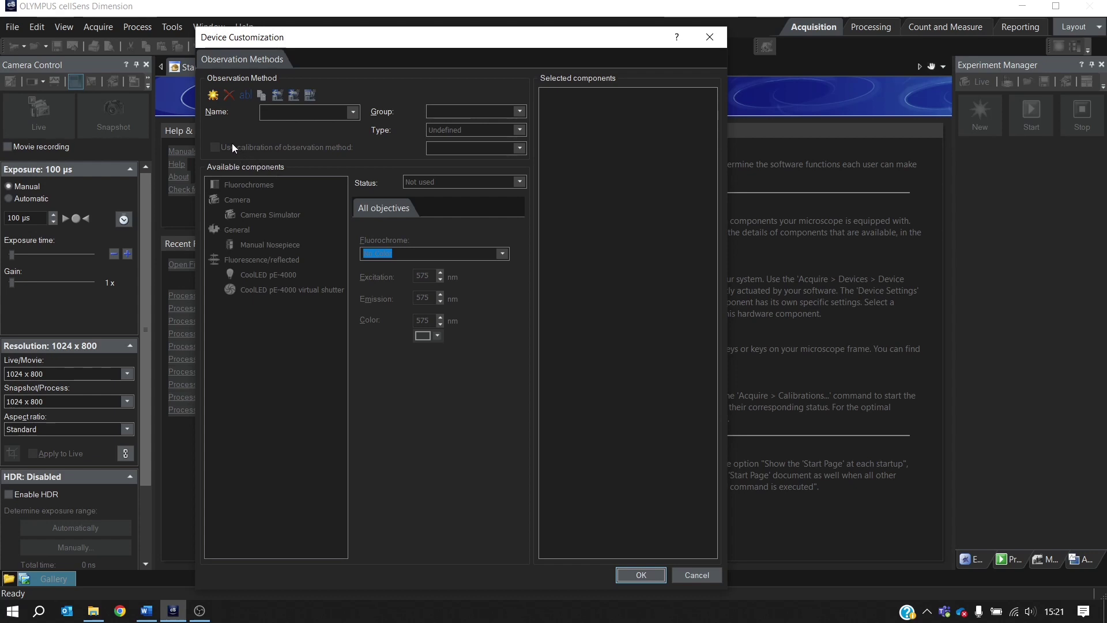
- Create a new observation method named DAPI
{"action": "left_click", "coordinate": [214, 96]}
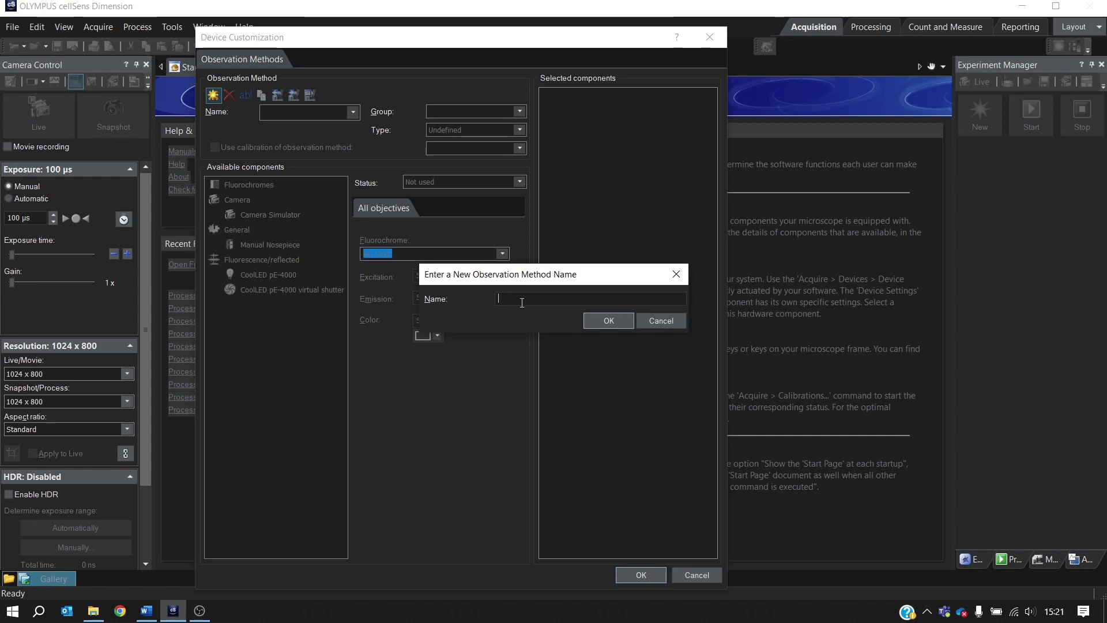
{"action": "type", "text": "DAPI"}
{"action": "key", "text": "Return"}
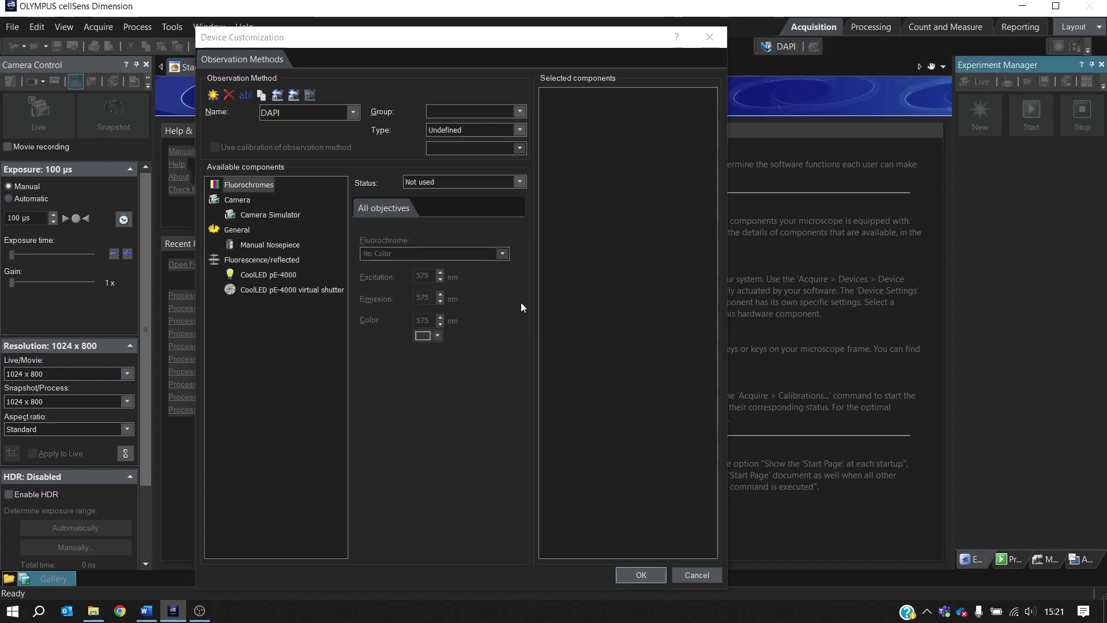
- Set the method's fluorochrome status to Use with DAPI as the fluorochrome
{"action": "left_click", "coordinate": [266, 184]}
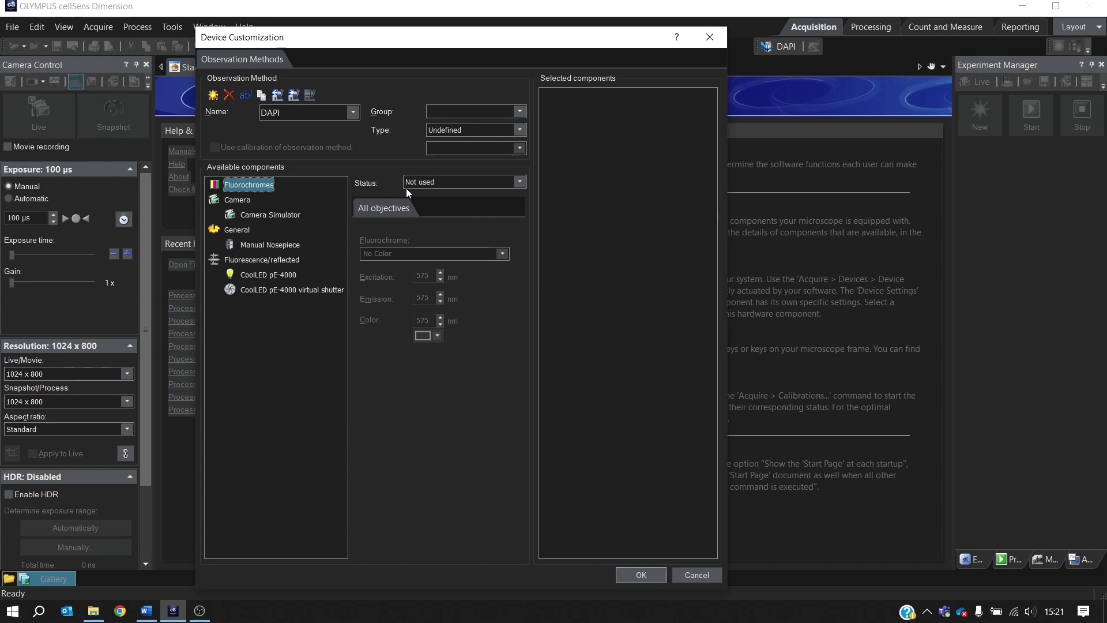
{"action": "left_click", "coordinate": [459, 184]}
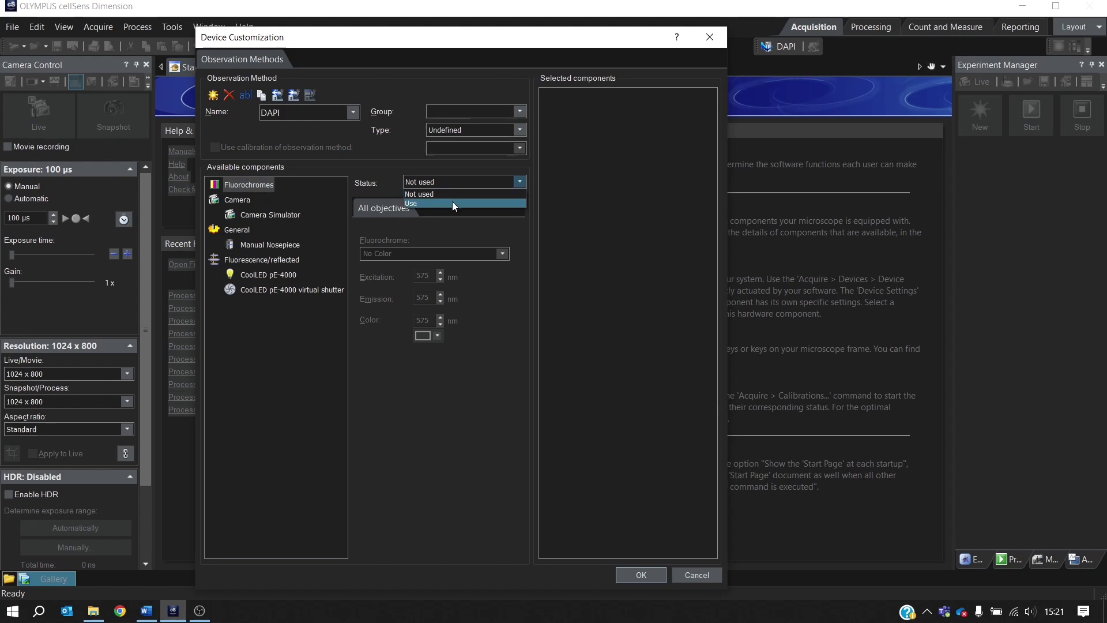
{"action": "left_click", "coordinate": [452, 203]}
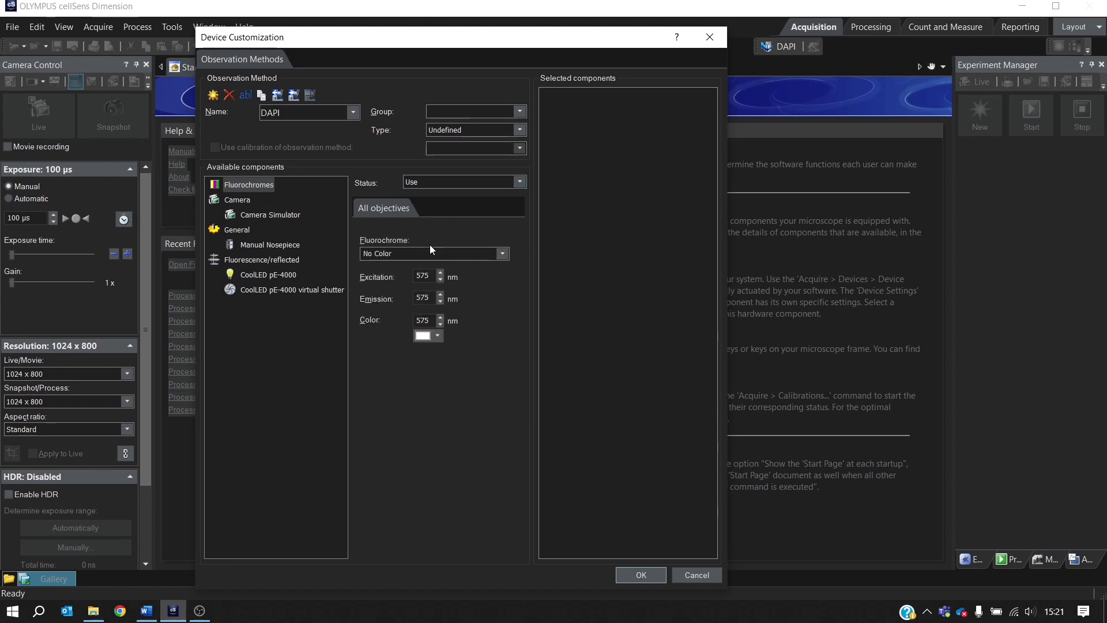
{"action": "left_click", "coordinate": [452, 252]}
{"action": "type", "text": "DAPI"}
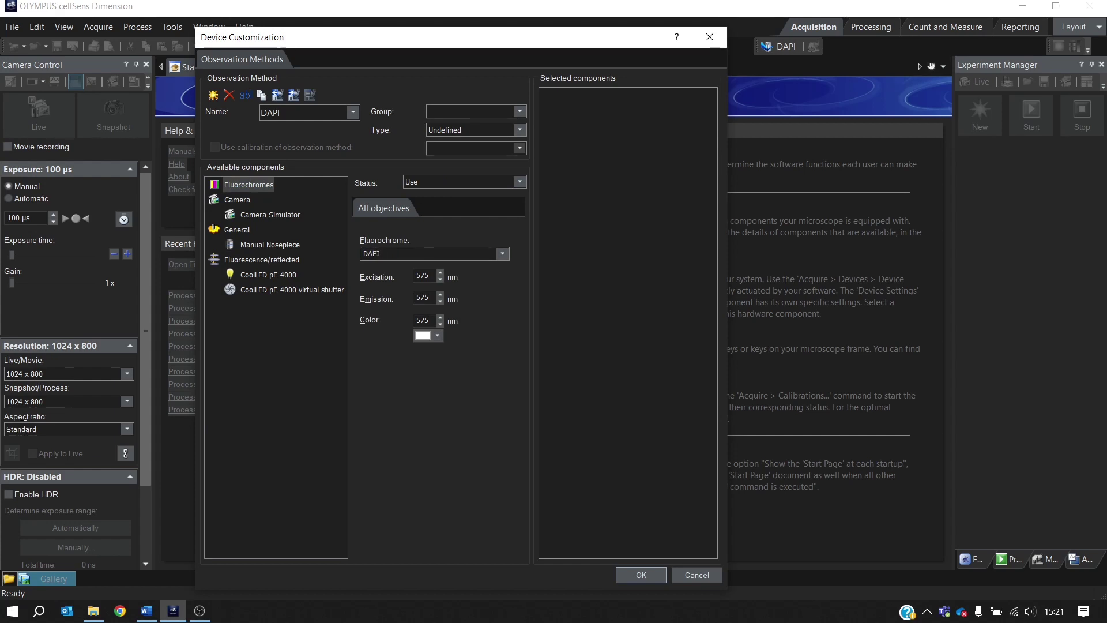
{"action": "key", "text": "Return"}
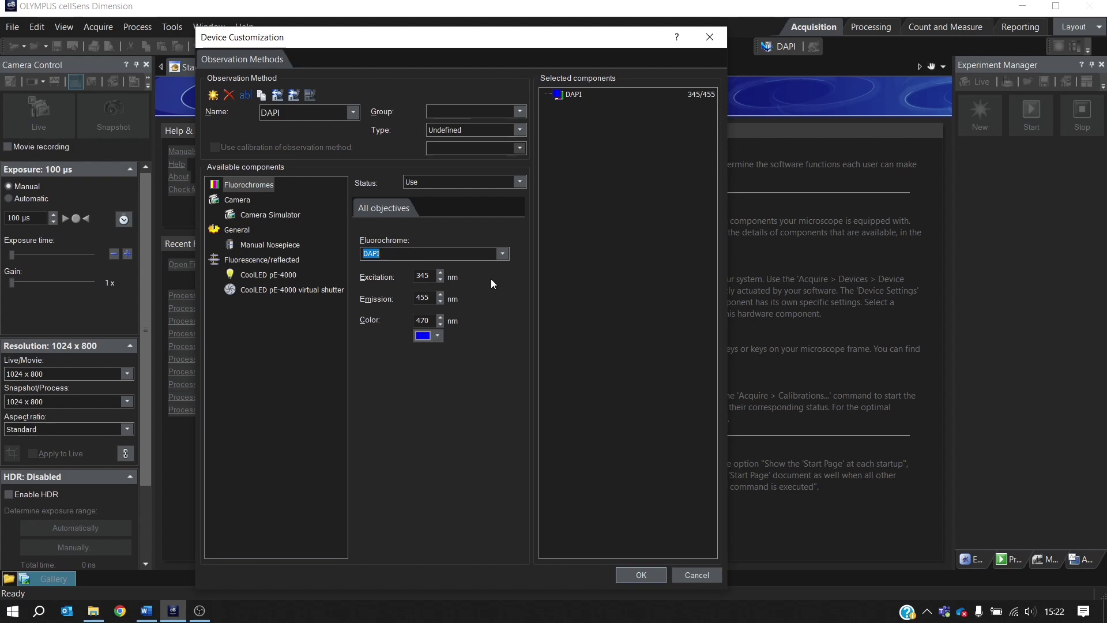
{"action": "left_click", "coordinate": [503, 254]}
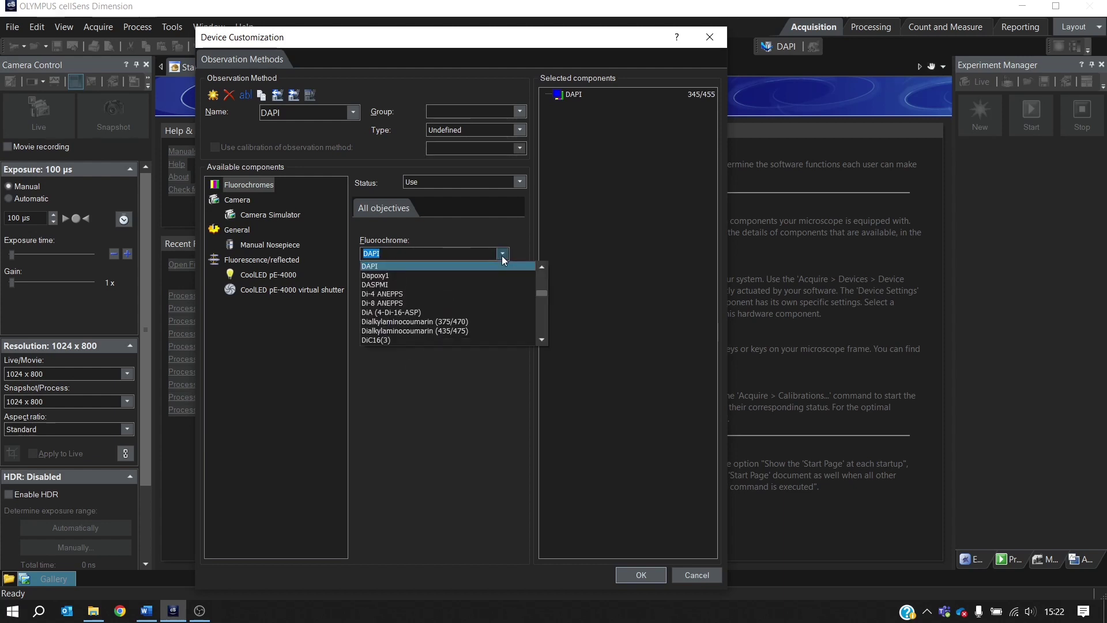
{"action": "left_click", "coordinate": [502, 256]}
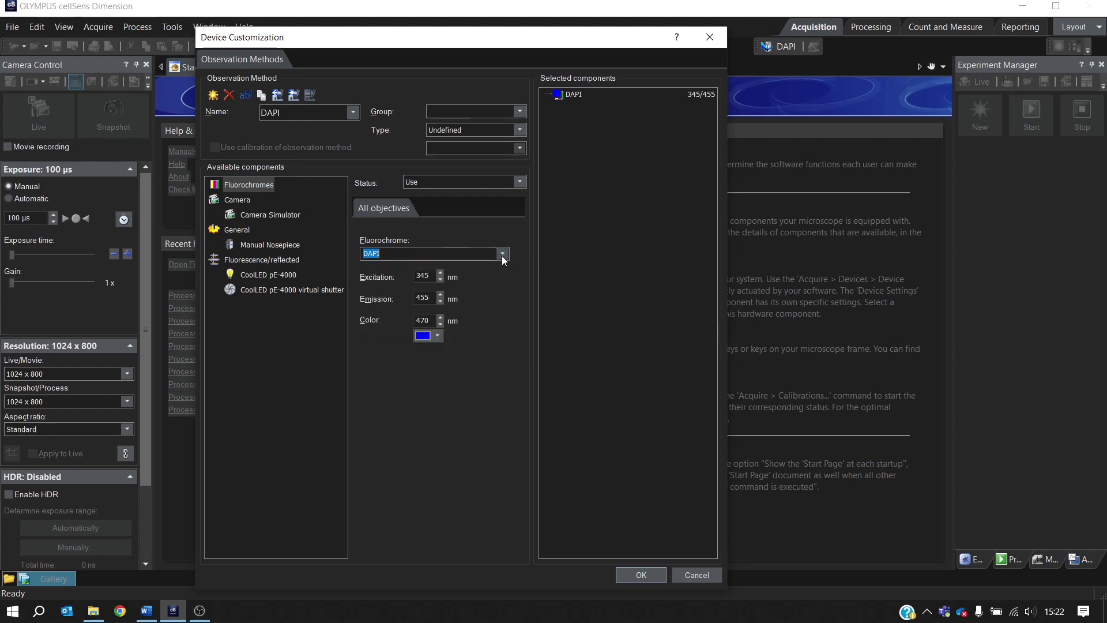
- Set CoolLED pE-4000 to Adjust, enabling only the 405 nm LED at 23% intensity
{"action": "left_click", "coordinate": [284, 276]}
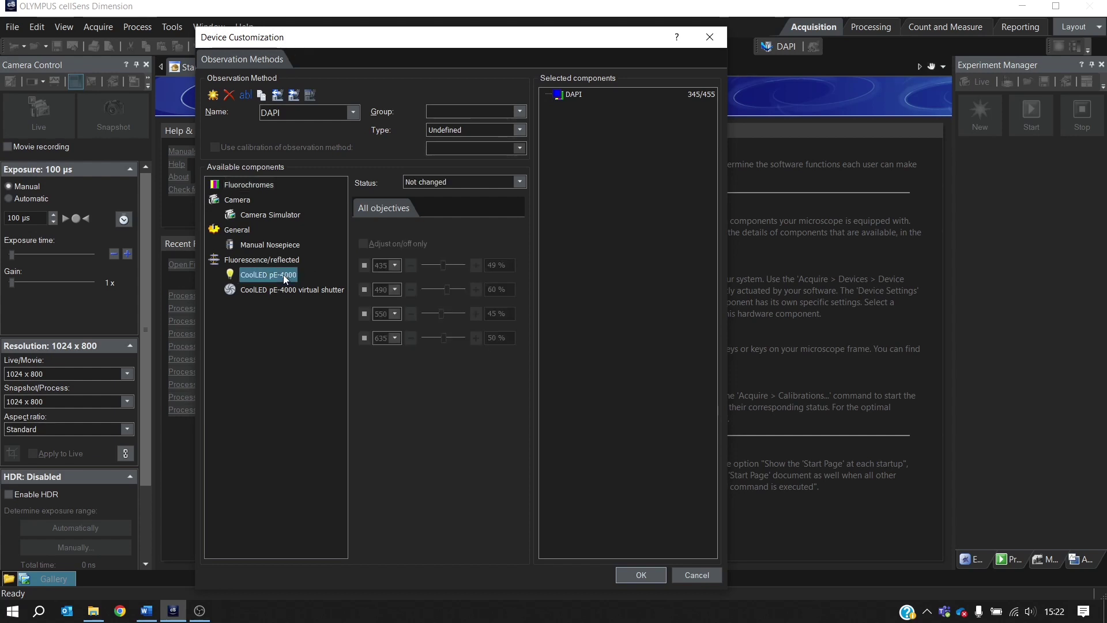
{"action": "left_click", "coordinate": [484, 182]}
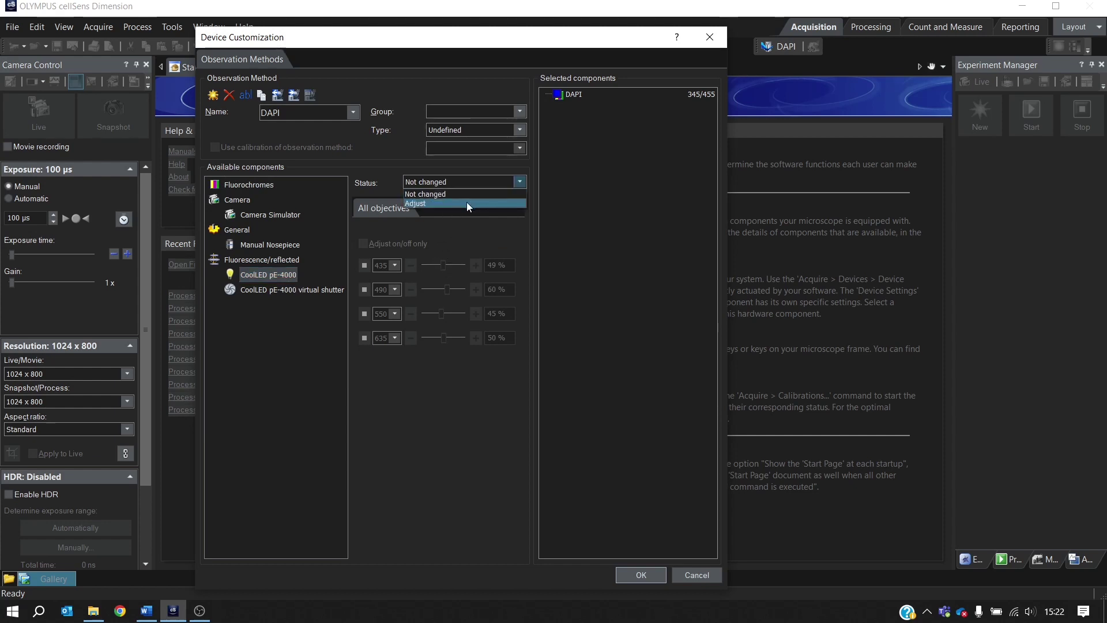
{"action": "left_click", "coordinate": [468, 204]}
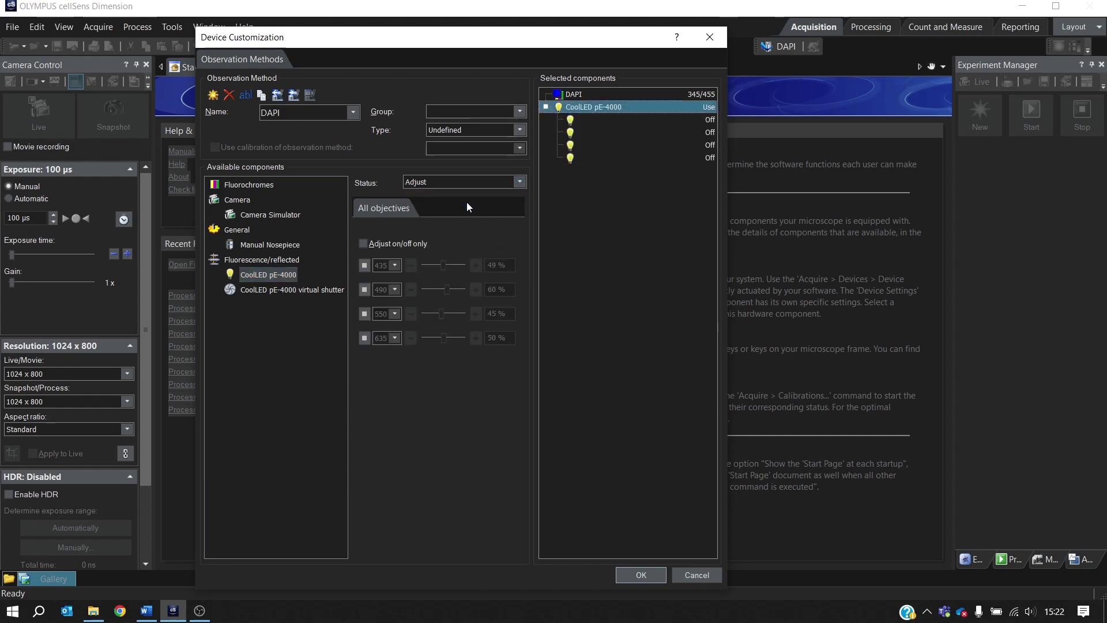
{"action": "left_click", "coordinate": [364, 265]}
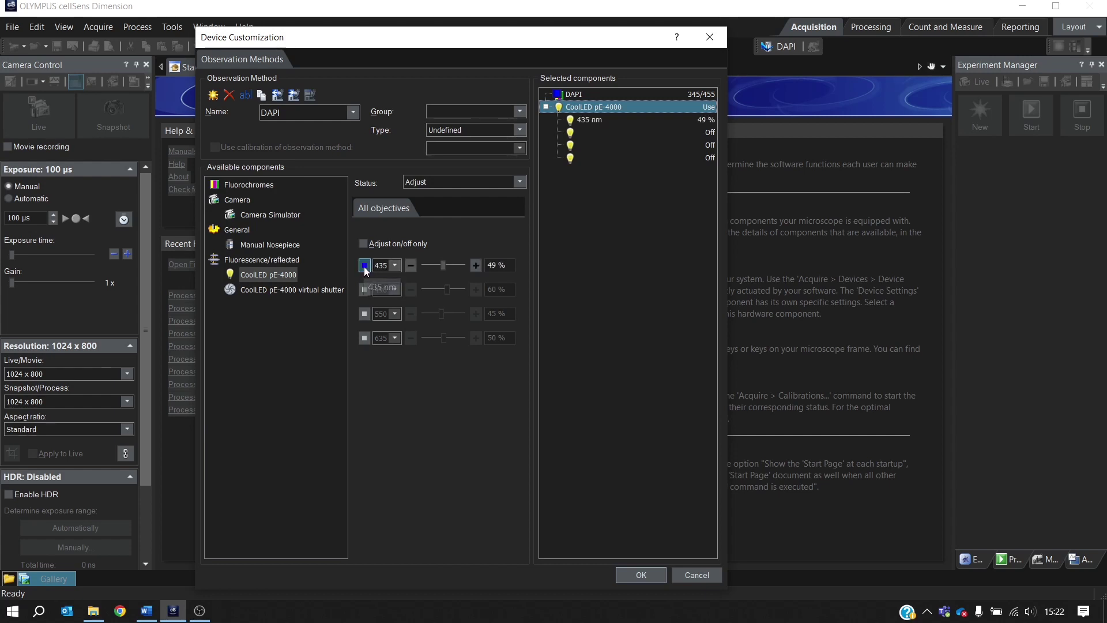
{"action": "left_click", "coordinate": [396, 266]}
{"action": "left_click_drag", "start_coordinate": [444, 268], "coordinate": [433, 268]}
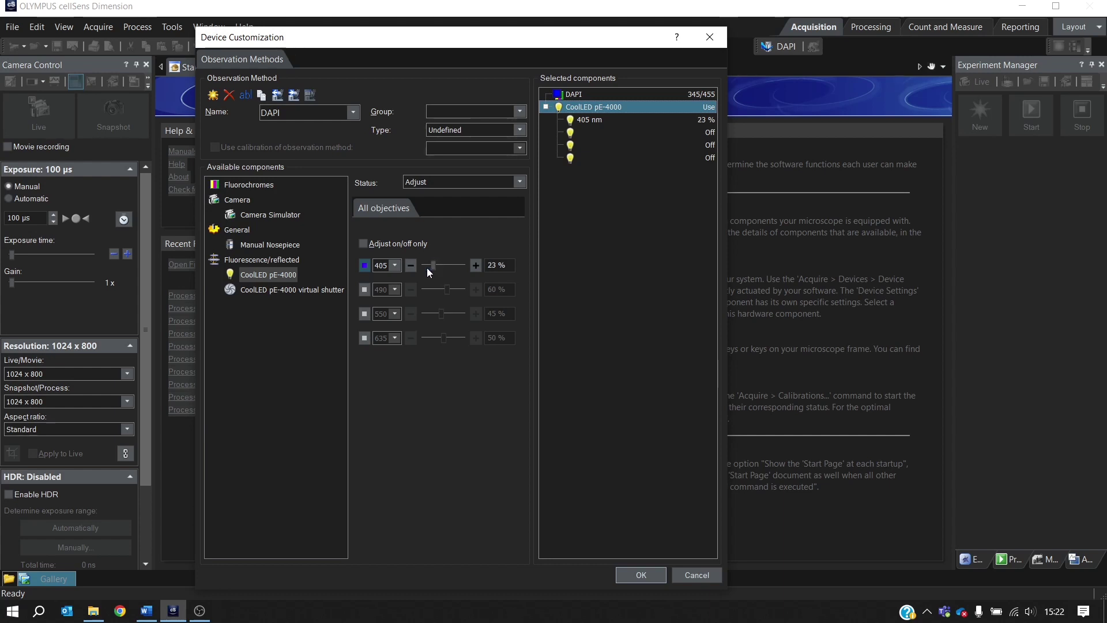
- Set the CoolLED pE-4000 virtual shutter status to Use for acquisition
{"action": "left_click", "coordinate": [271, 293]}
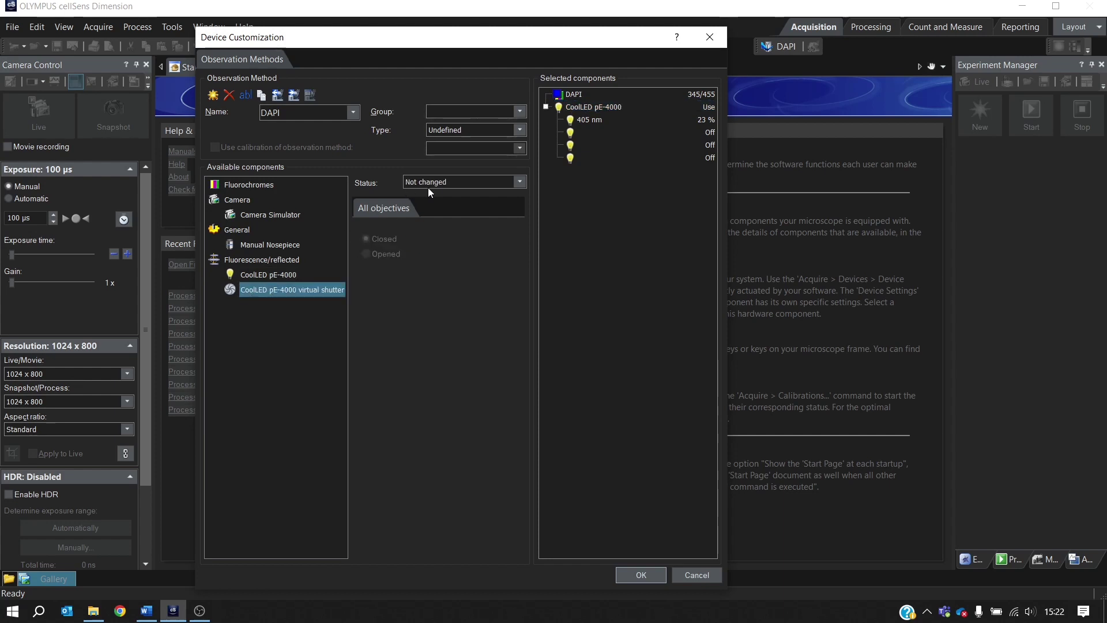
{"action": "left_click", "coordinate": [479, 182]}
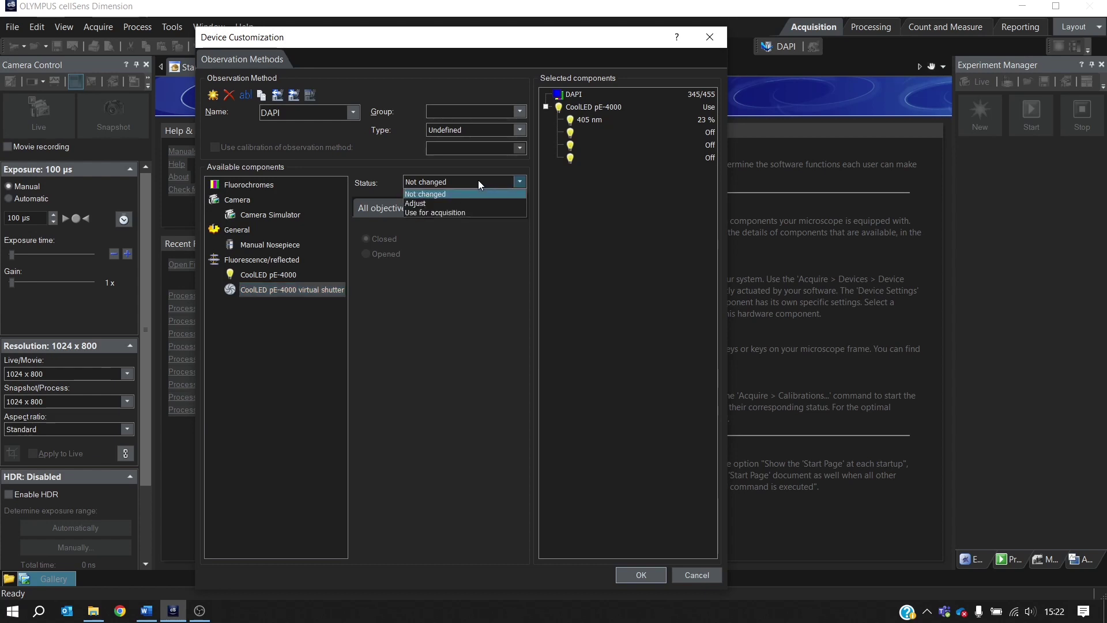
{"action": "left_click", "coordinate": [484, 213]}
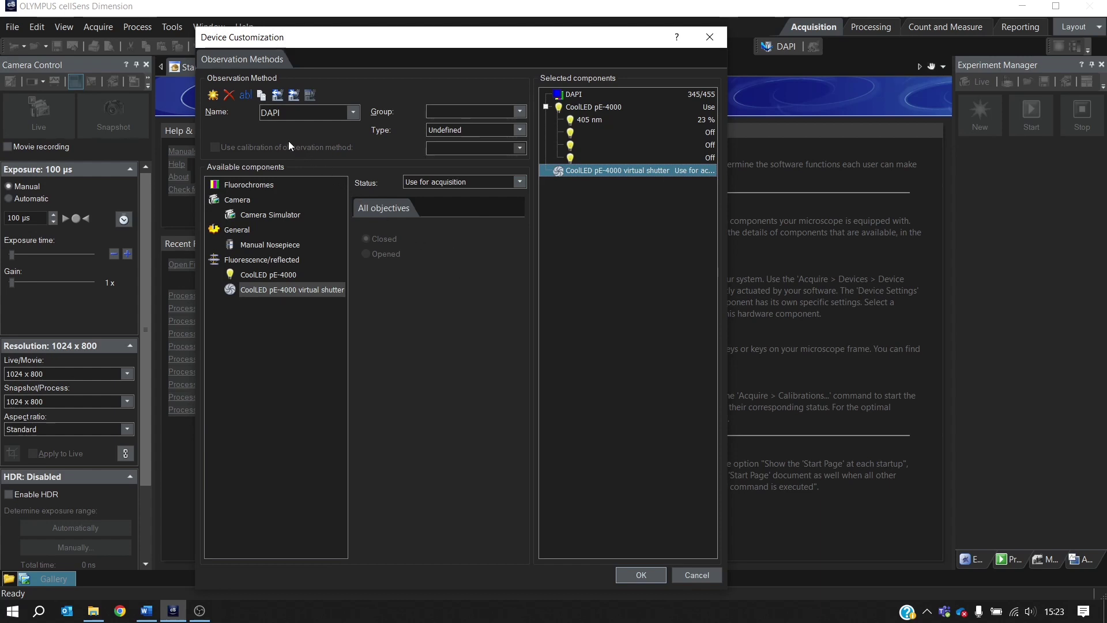
- Name the new observation method FITC
{"action": "left_click", "coordinate": [262, 96]}
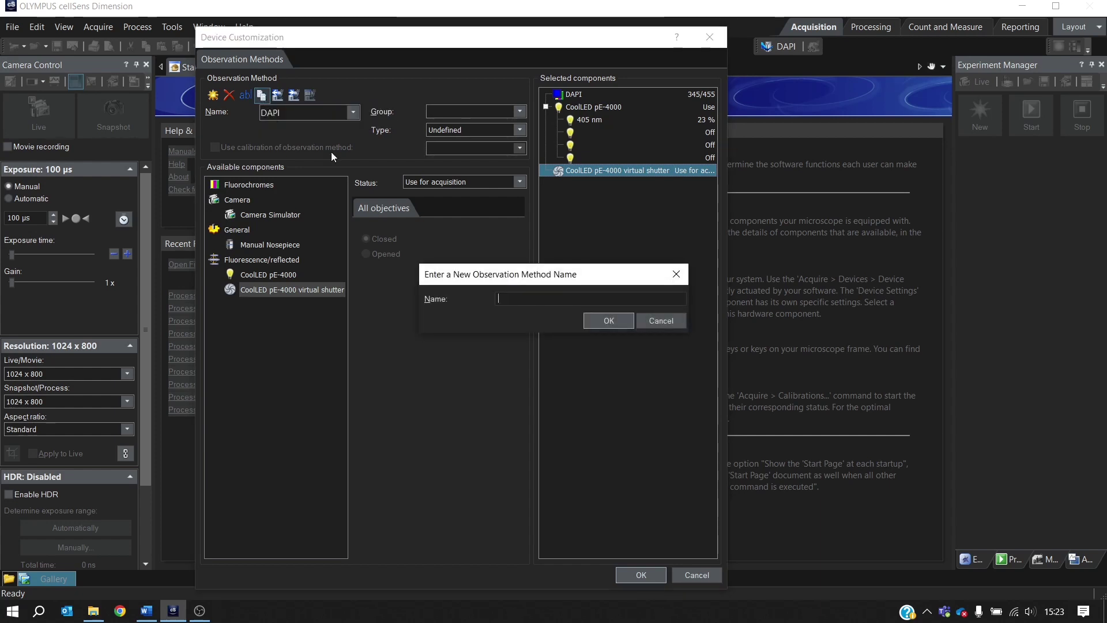
{"action": "type", "text": "FIT"}
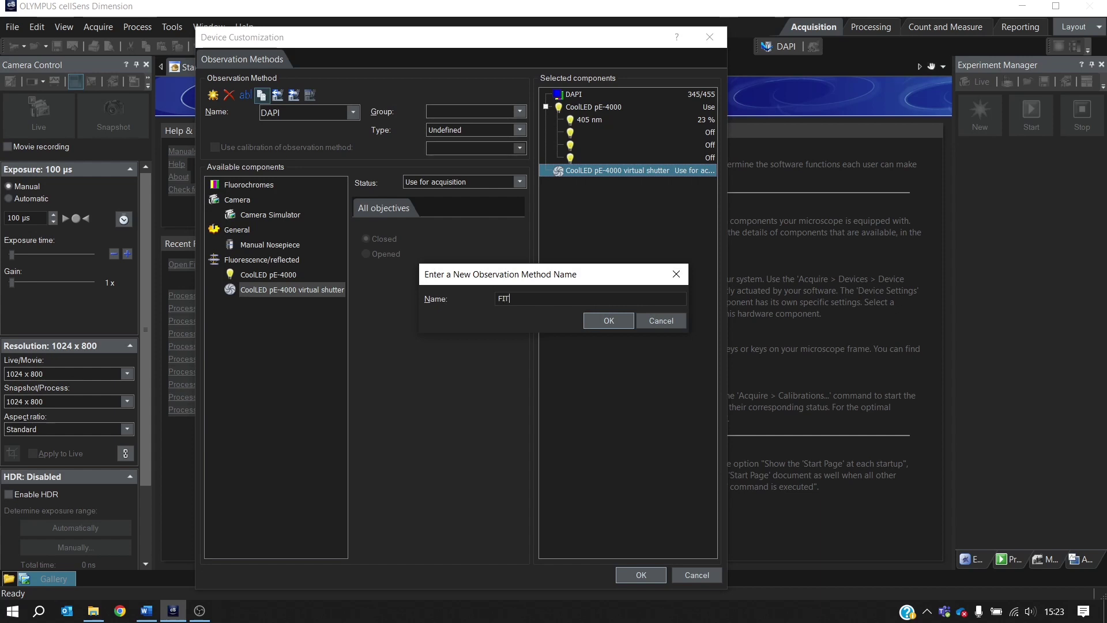
{"action": "type", "text": "C"}
{"action": "key", "text": "Return"}
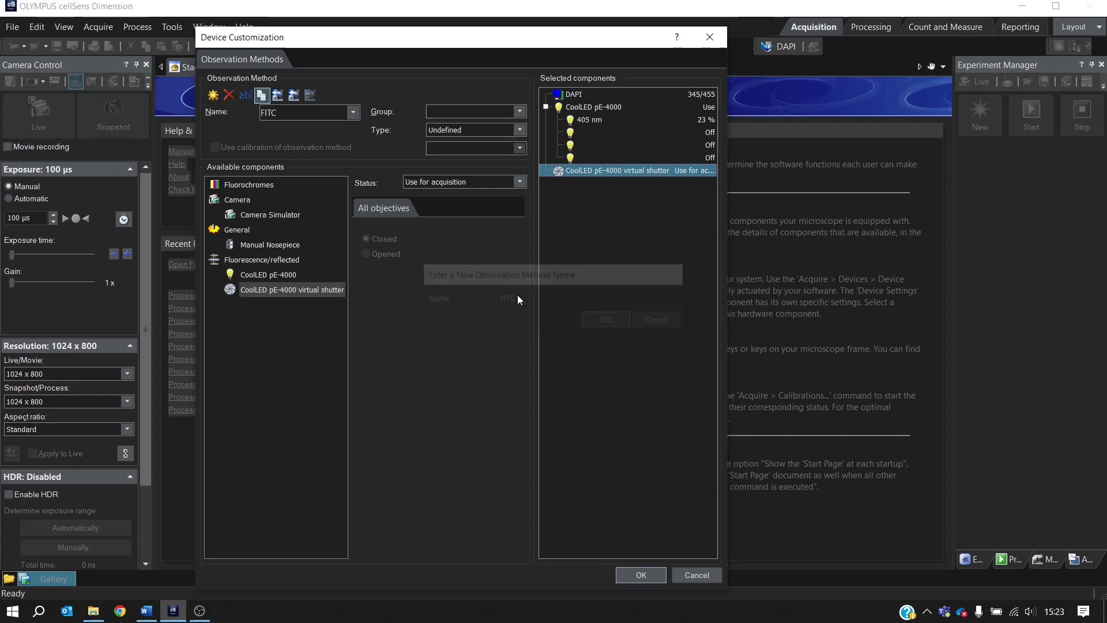
- Assign the FITC fluorochrome (494 nm excitation, 518 nm emission) to the FITC method
{"action": "left_click", "coordinate": [255, 182]}
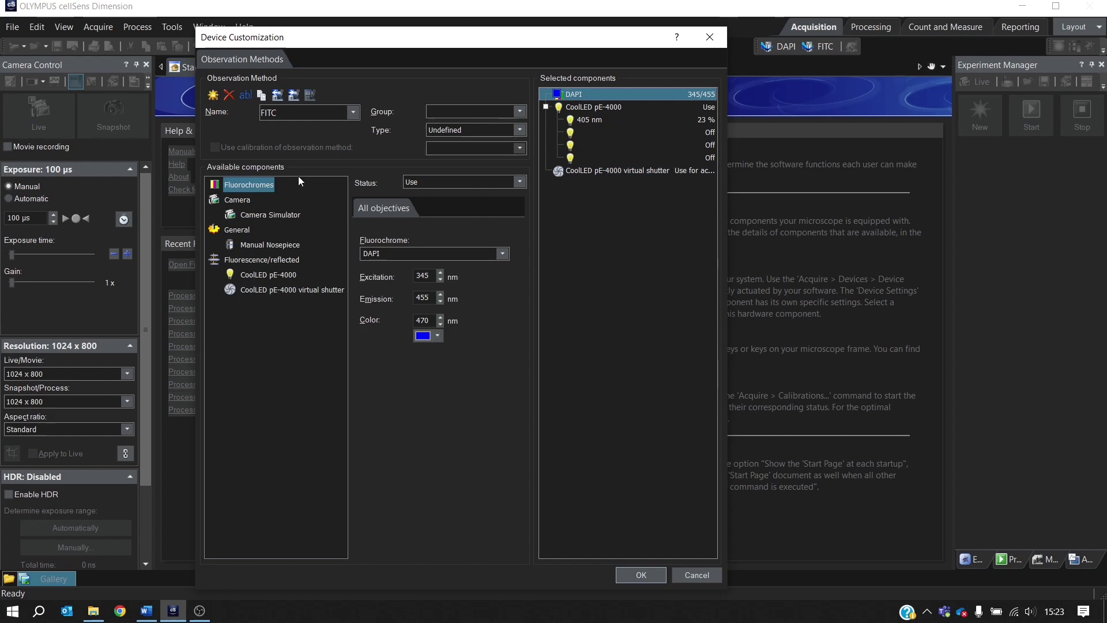
{"action": "left_click", "coordinate": [456, 255]}
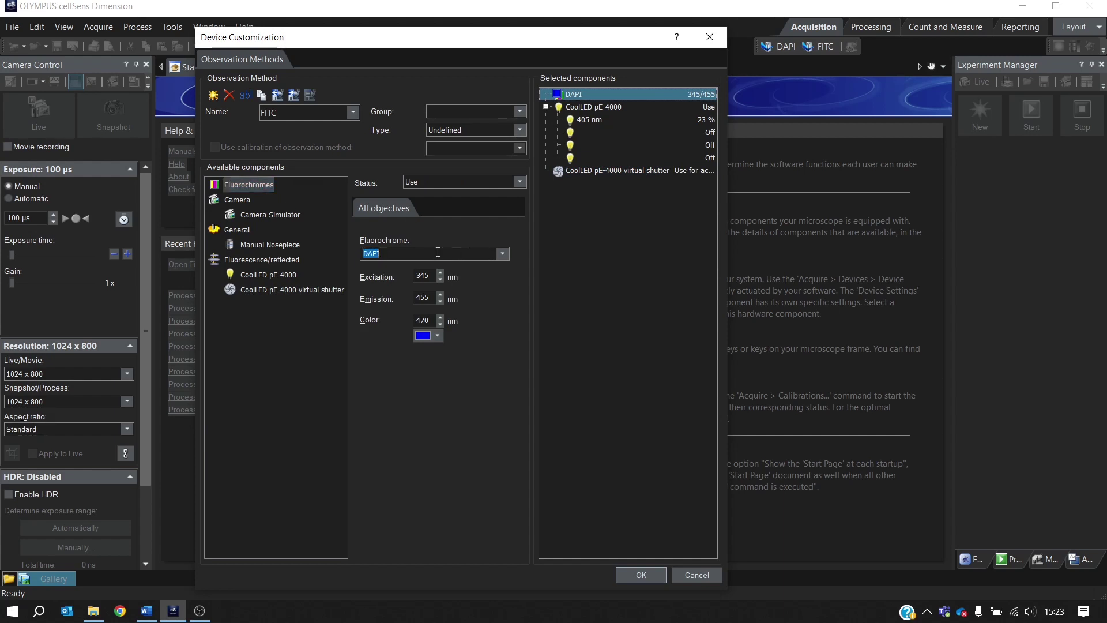
{"action": "type", "text": "FITC"}
{"action": "key", "text": "Return"}
- On the CoolLED pE-4000, switch off 405 nm and enable the 490 nm channel at 28 %
{"action": "left_click", "coordinate": [278, 275]}
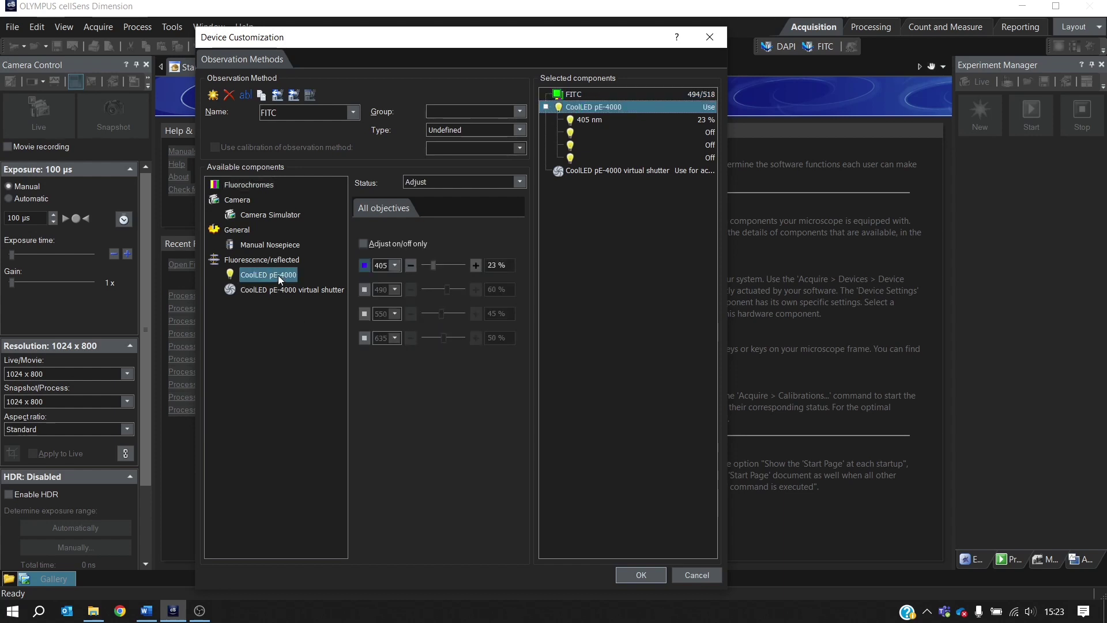
{"action": "left_click", "coordinate": [366, 265]}
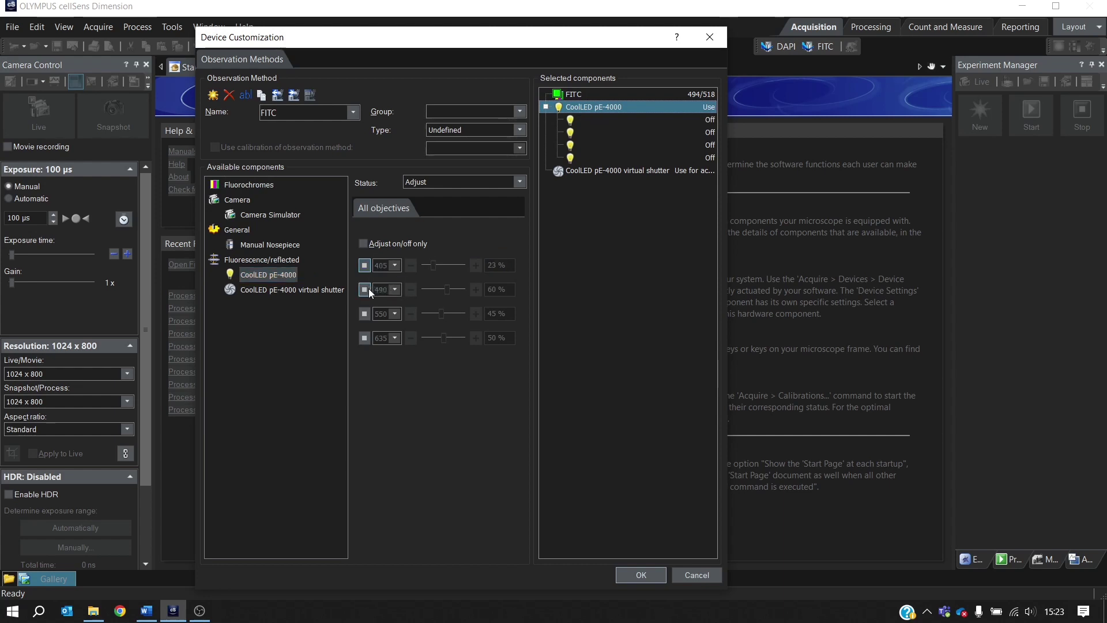
{"action": "left_click", "coordinate": [369, 288]}
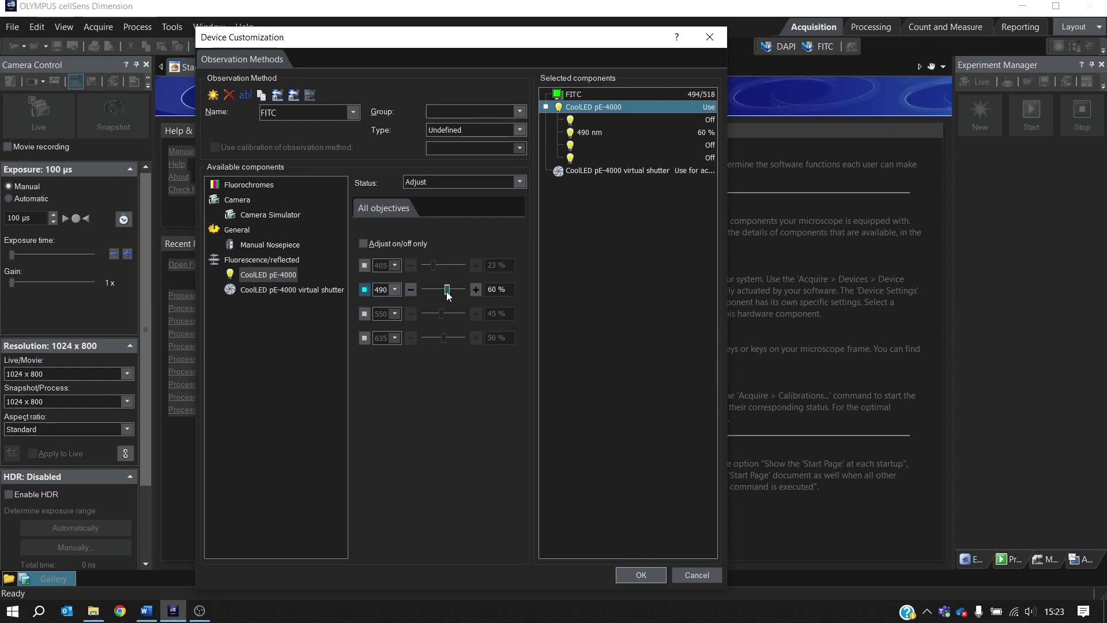
{"action": "left_click_drag", "start_coordinate": [444, 294], "coordinate": [436, 296]}
{"action": "left_click", "coordinate": [396, 290]}
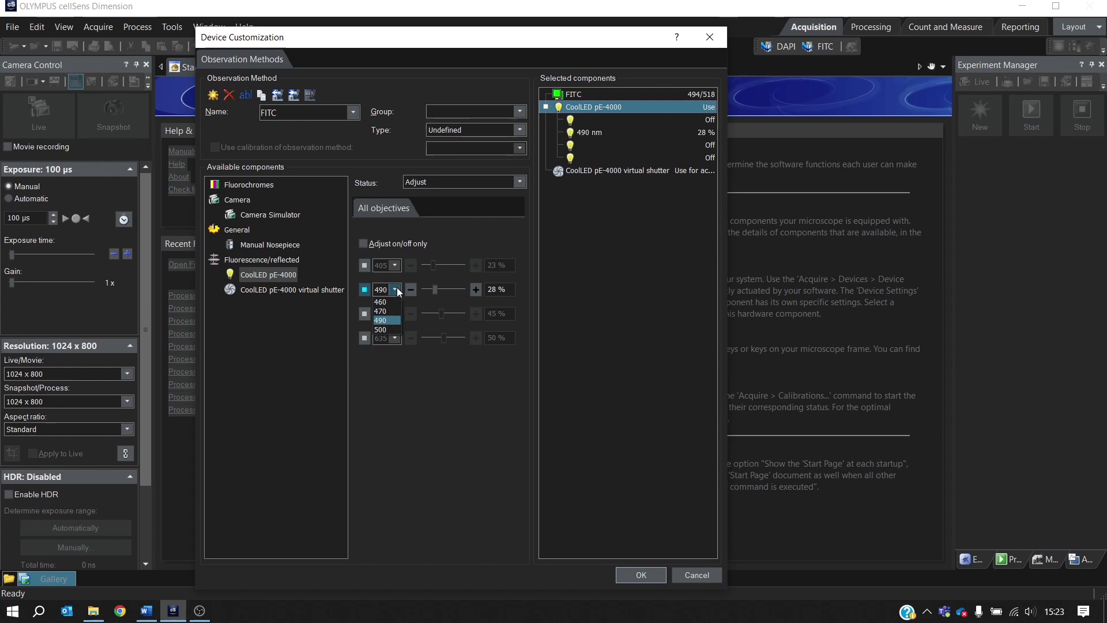
{"action": "left_click", "coordinate": [397, 288]}
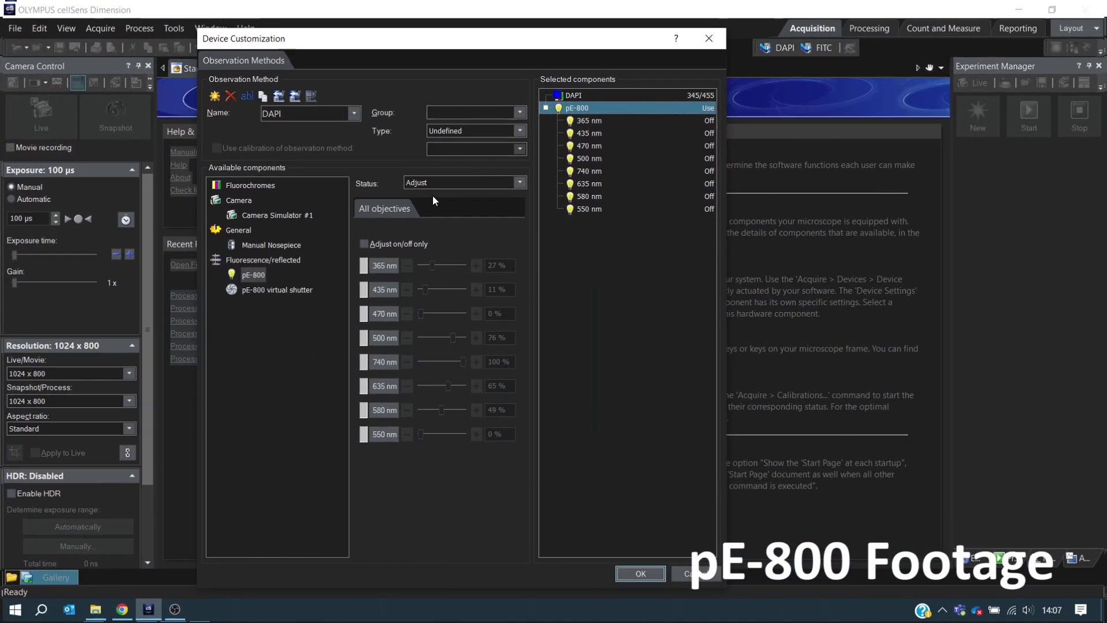
- Switch on the pE-800's 365 nm channel for DAPI at 50 % intensity
{"action": "left_click", "coordinate": [374, 268]}
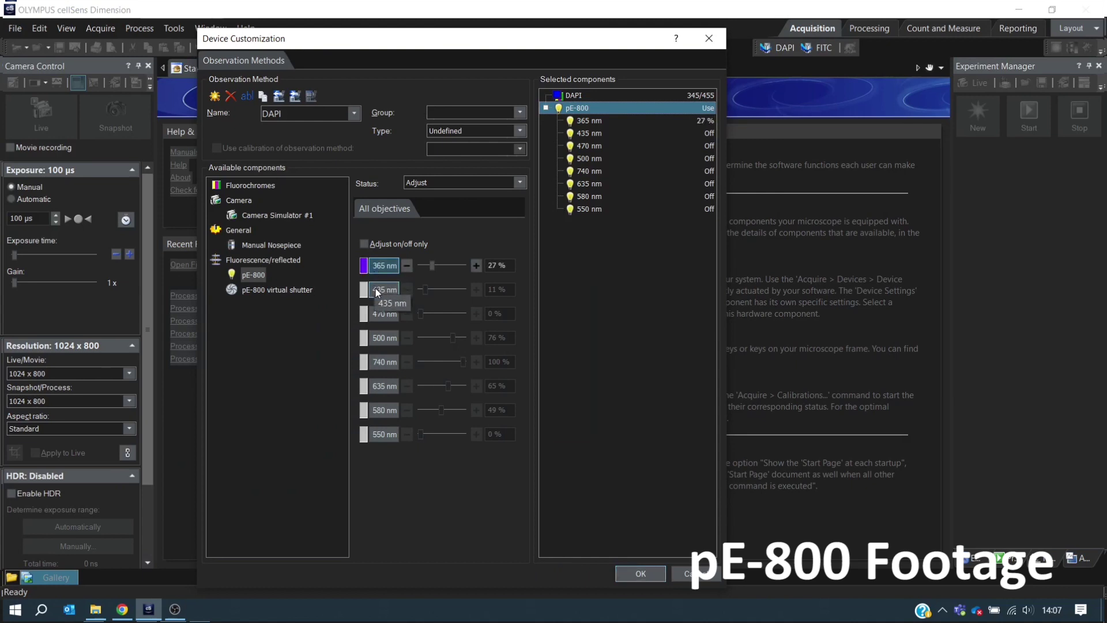
{"action": "left_click_drag", "start_coordinate": [434, 267], "coordinate": [443, 267]}
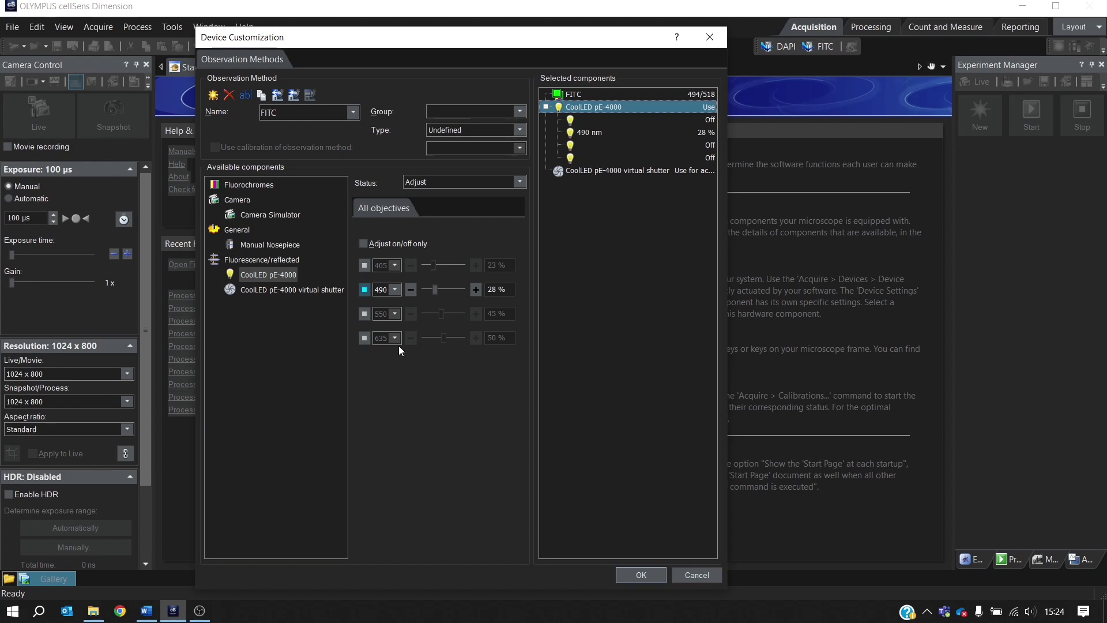
- Review the CoolLED pE-4000 virtual shutter, then confirm and apply the observation method changes
{"action": "left_click", "coordinate": [263, 290]}
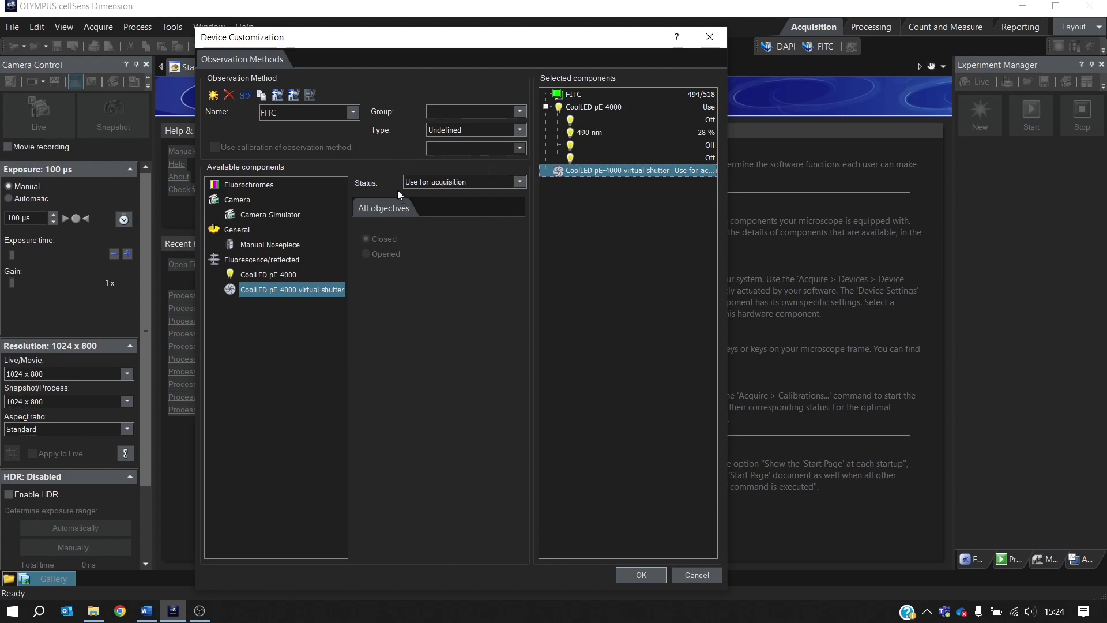
{"action": "left_click", "coordinate": [658, 577]}
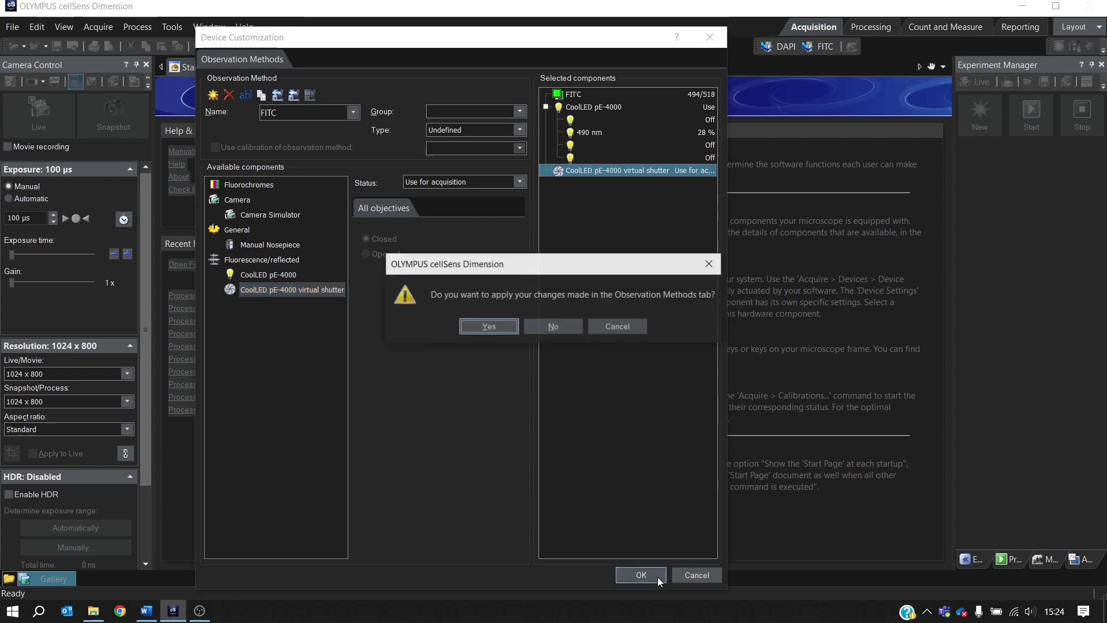
{"action": "left_click", "coordinate": [489, 327]}
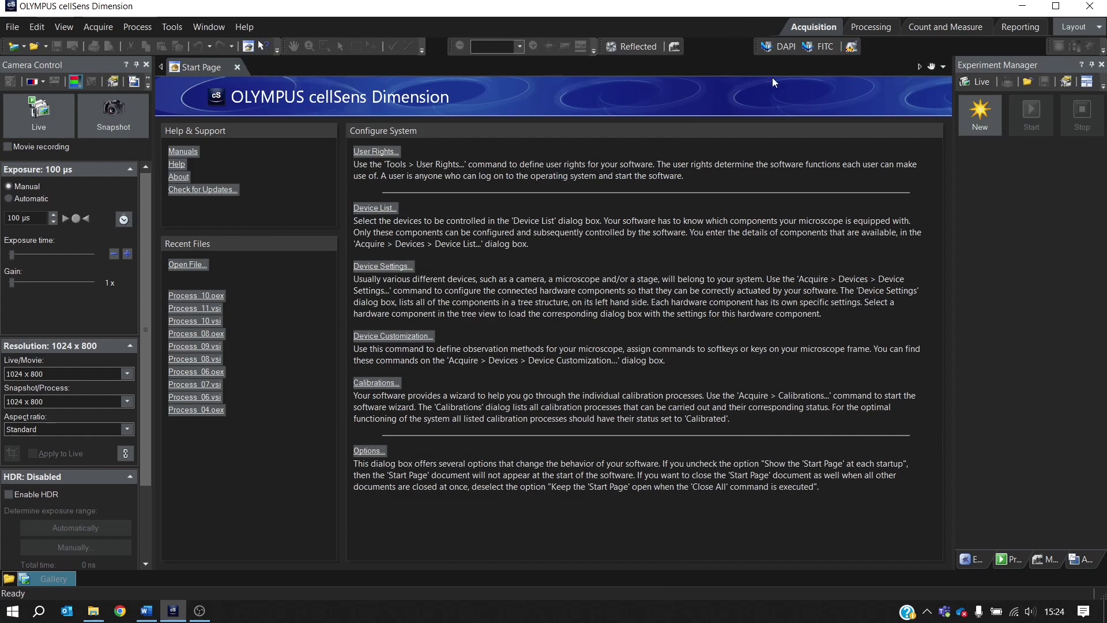
- Apply the DAPI method and open the reflected-light shutter in Microscope Control
{"action": "left_click", "coordinate": [783, 50]}
{"action": "left_click", "coordinate": [1050, 562]}
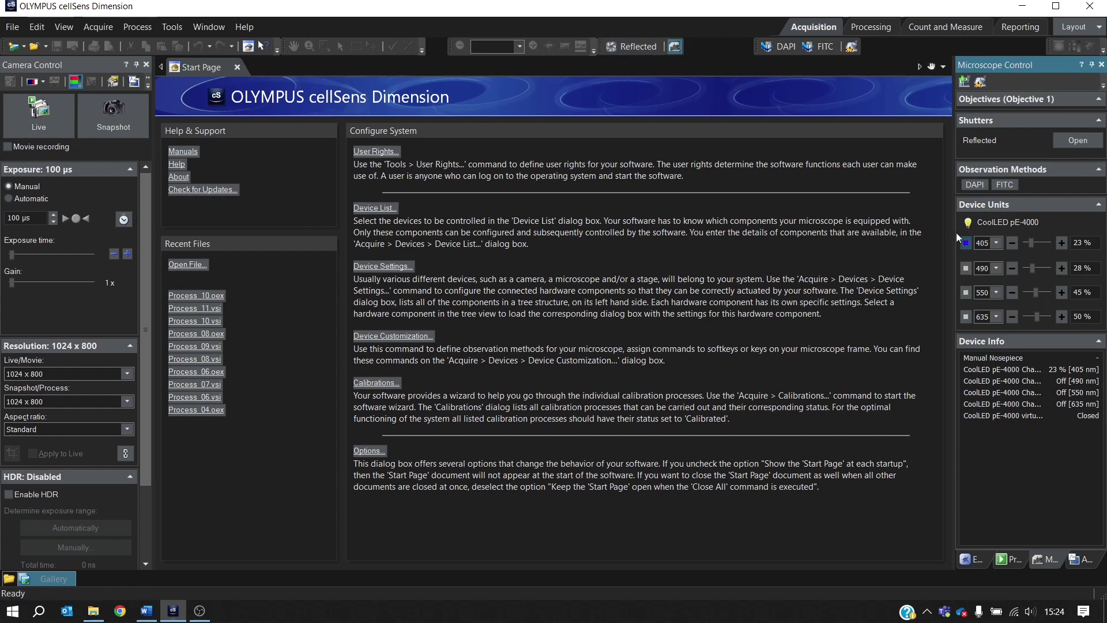
{"action": "left_click", "coordinate": [1080, 142]}
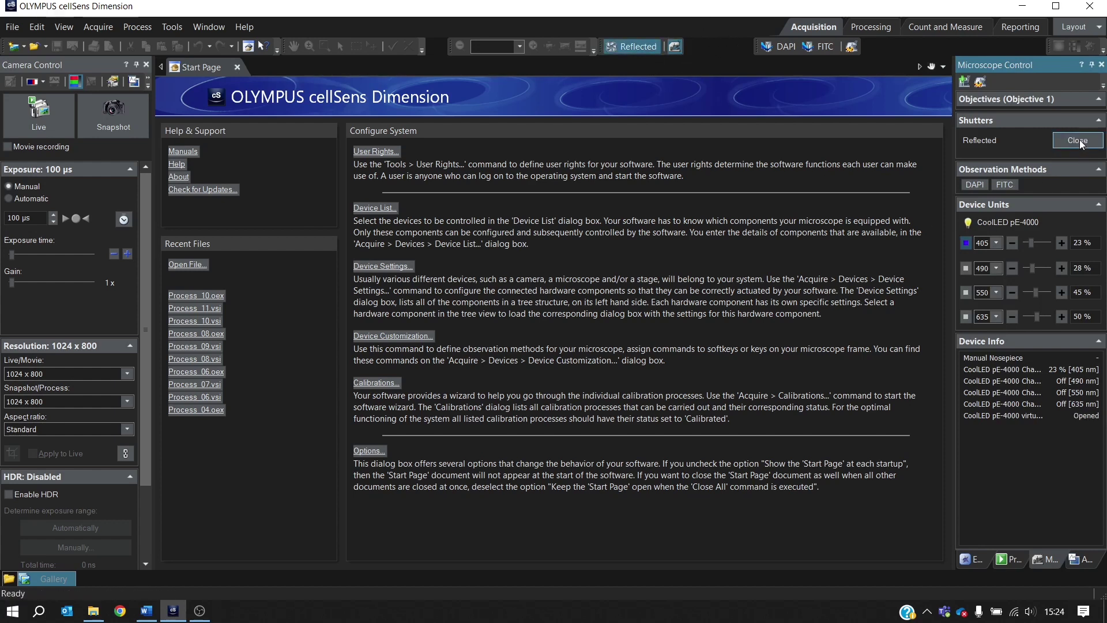
- Switch to FITC, set the 490 nm channel to 47 %, and close the shutter
{"action": "left_click", "coordinate": [966, 243]}
{"action": "left_click", "coordinate": [968, 269]}
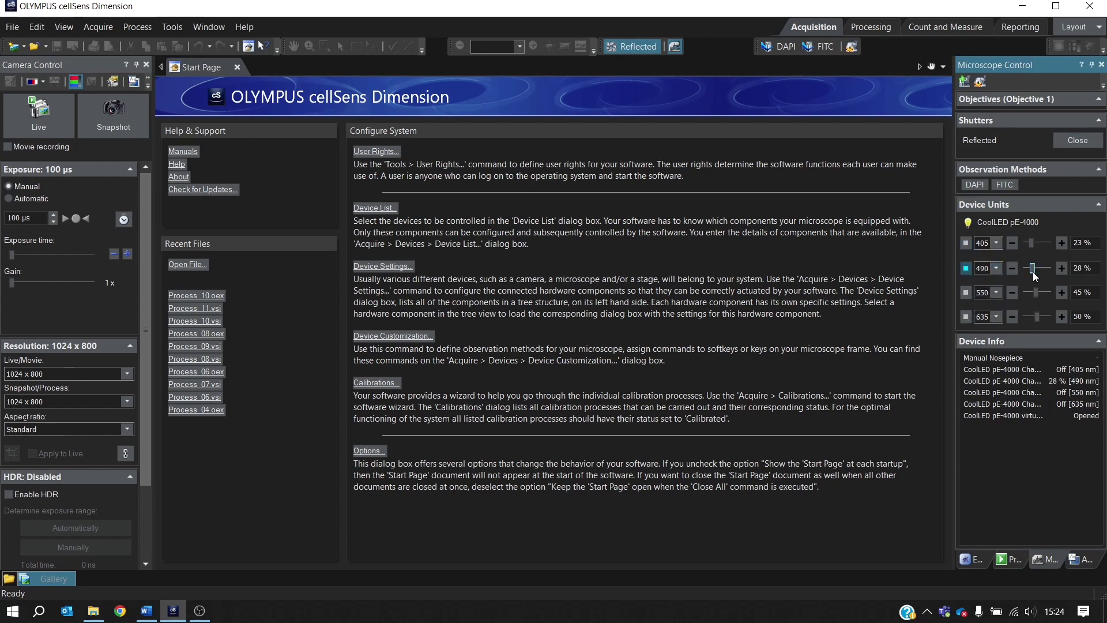
{"action": "left_click_drag", "start_coordinate": [1043, 271], "coordinate": [1037, 271]}
{"action": "left_click", "coordinate": [1067, 143]}
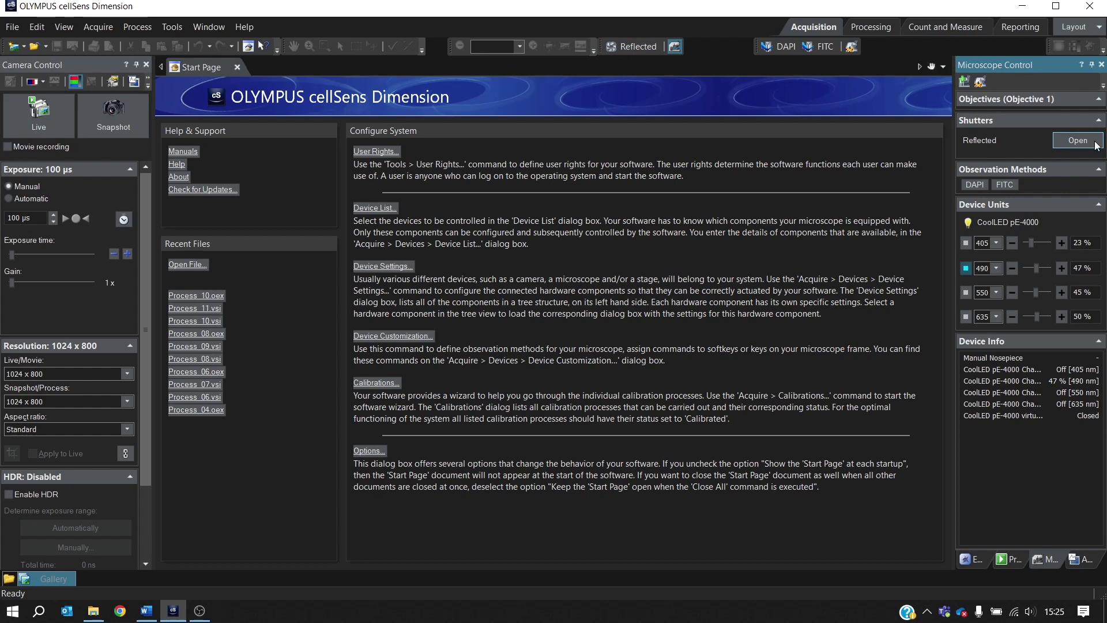
- Create a new experiment and add DAPI then FITC acquisition commands in sequence
{"action": "left_click", "coordinate": [980, 558]}
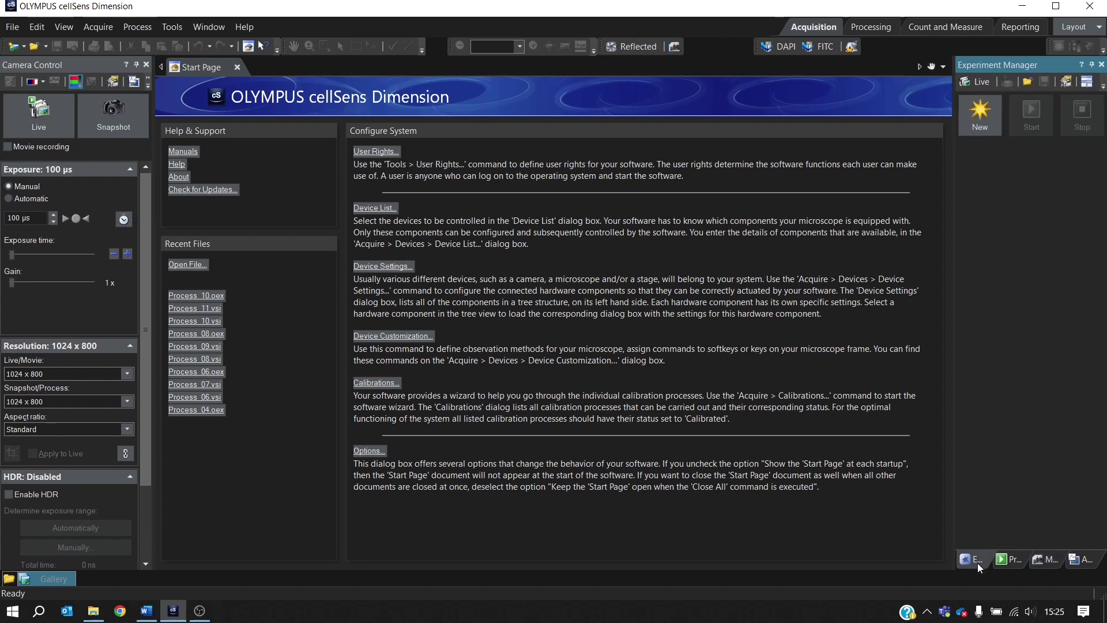
{"action": "left_click", "coordinate": [989, 115]}
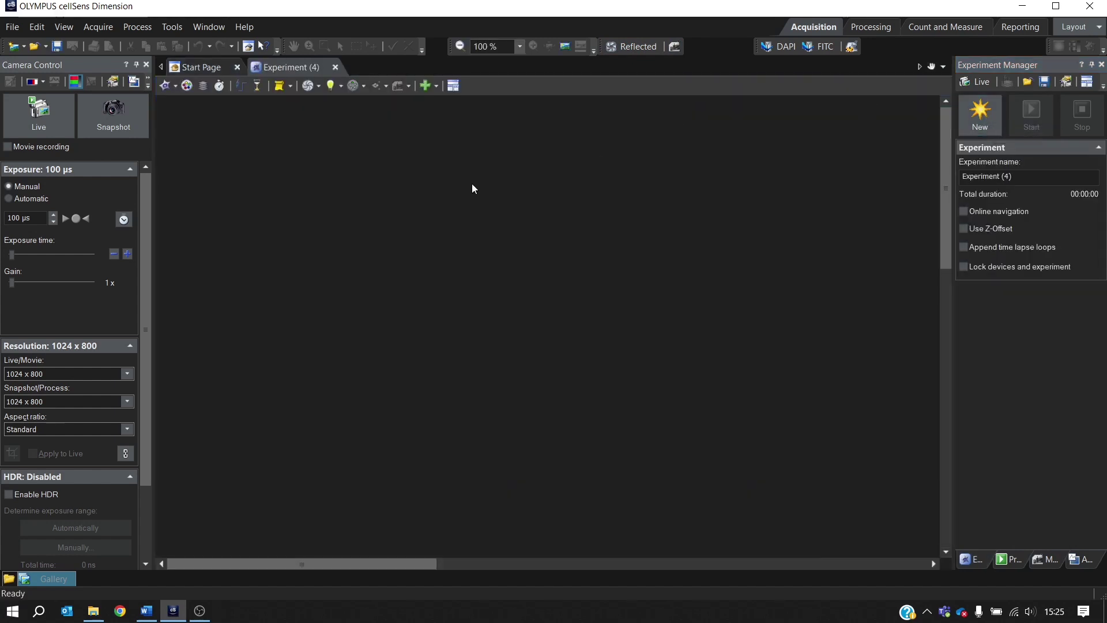
{"action": "left_click", "coordinate": [177, 89]}
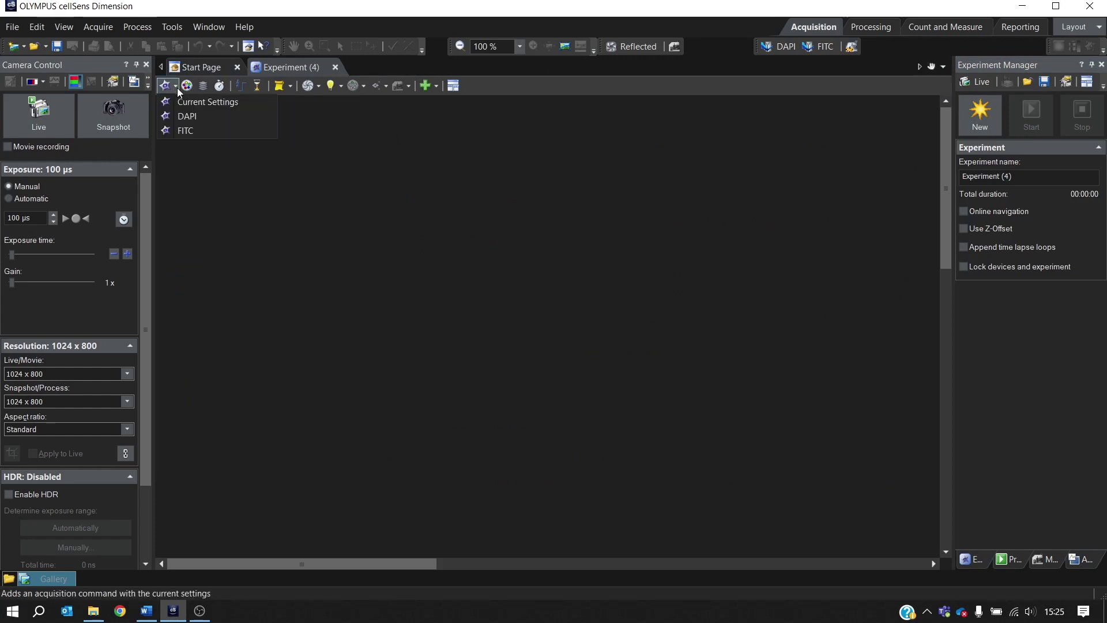
{"action": "left_click", "coordinate": [178, 91]}
{"action": "left_click", "coordinate": [176, 90]}
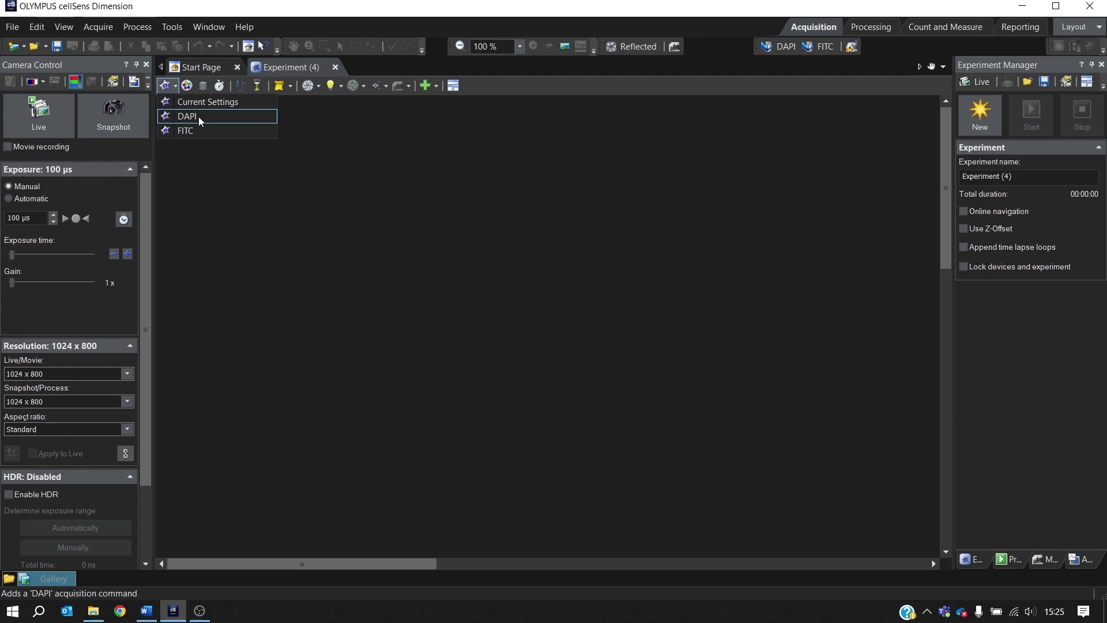
{"action": "left_click_drag", "start_coordinate": [201, 120], "coordinate": [247, 185]}
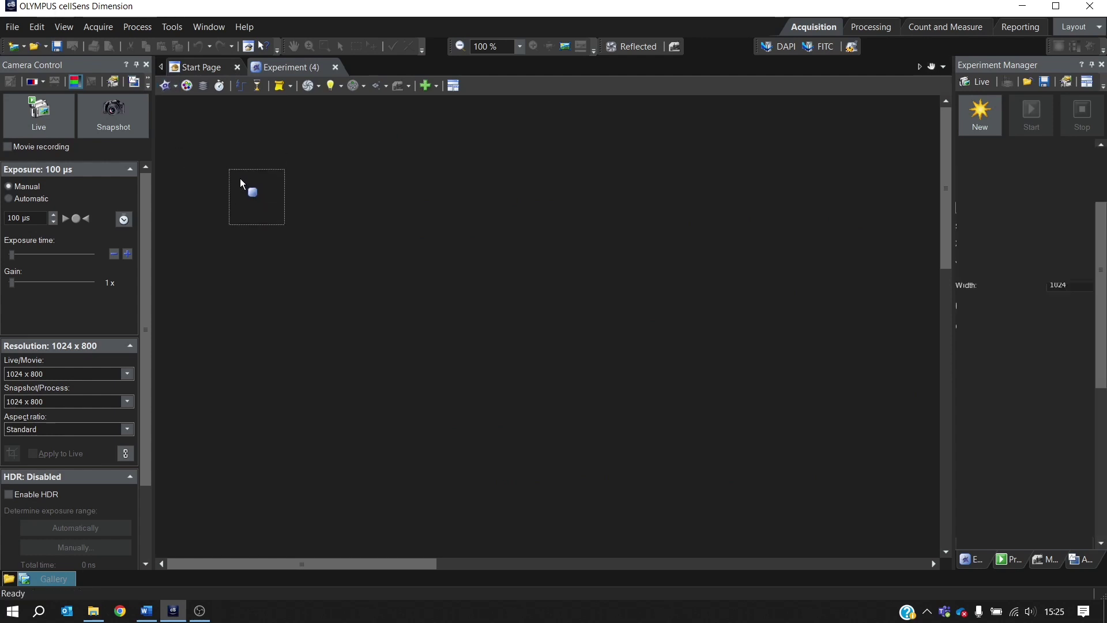
{"action": "left_click", "coordinate": [175, 87]}
{"action": "left_click_drag", "start_coordinate": [202, 128], "coordinate": [311, 175]}
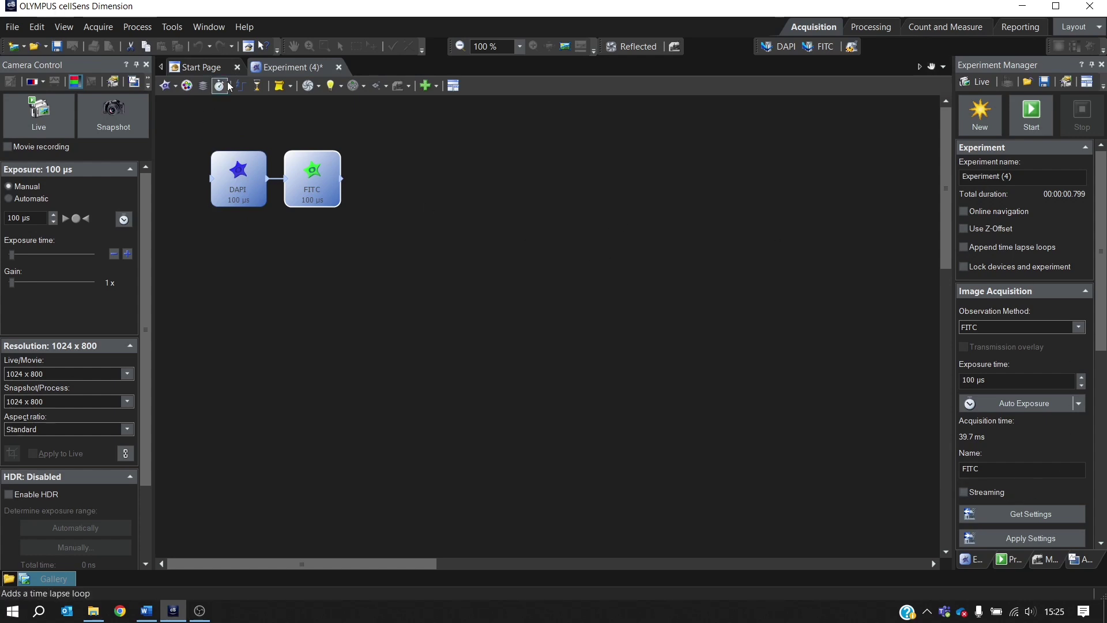
- Wrap the DAPI and FITC steps in a 2-cycle time-lapse loop and run the experiment
{"action": "left_click_drag", "start_coordinate": [223, 88], "coordinate": [378, 237]}
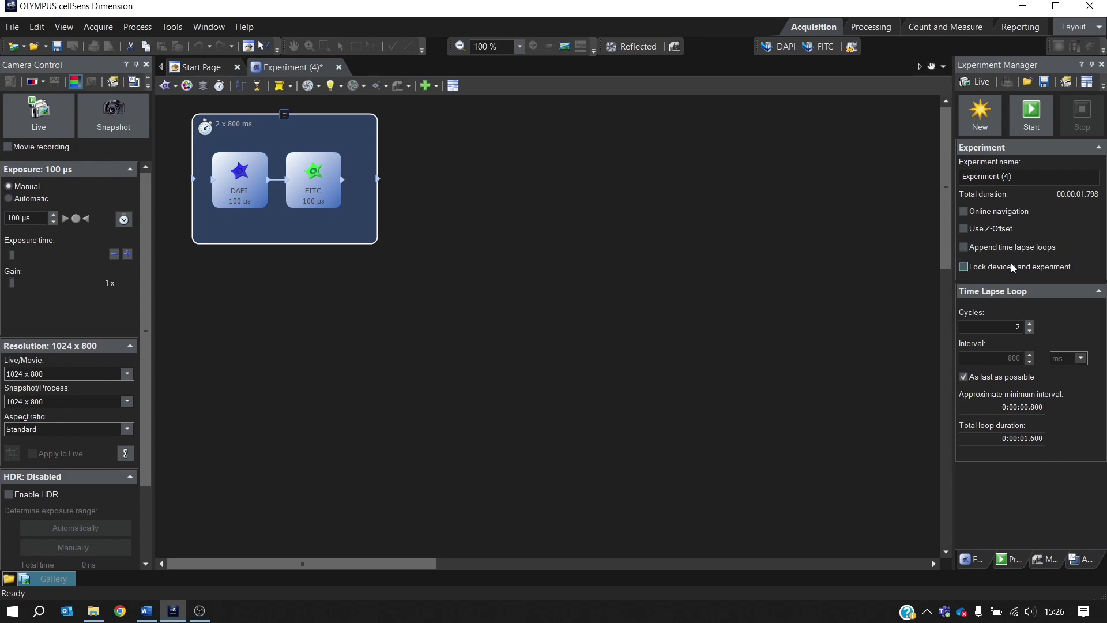
{"action": "left_click", "coordinate": [1034, 122]}
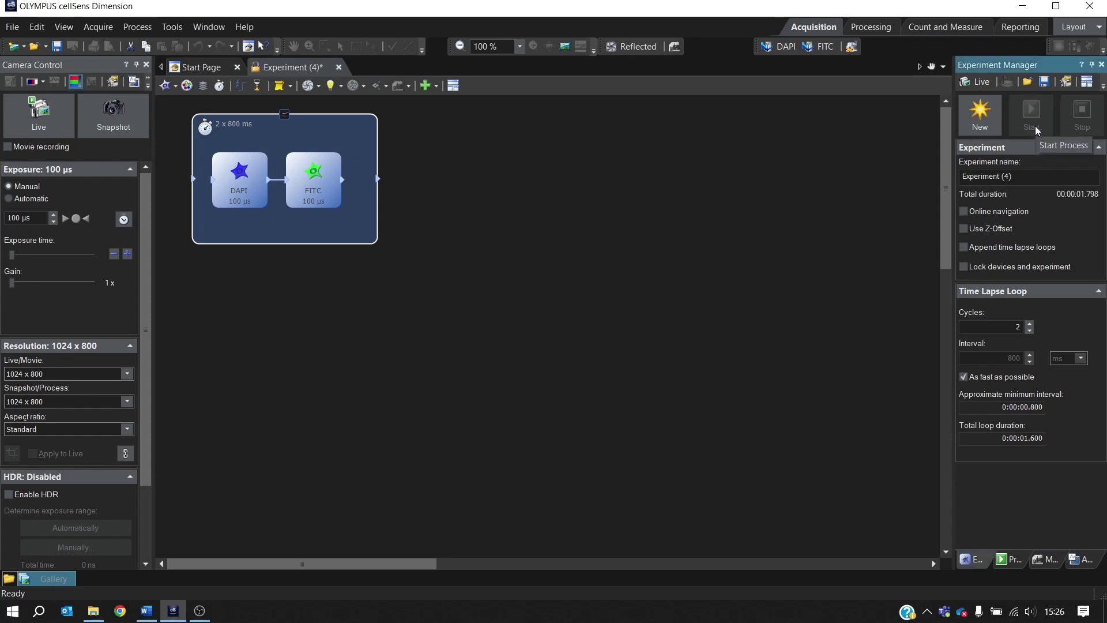